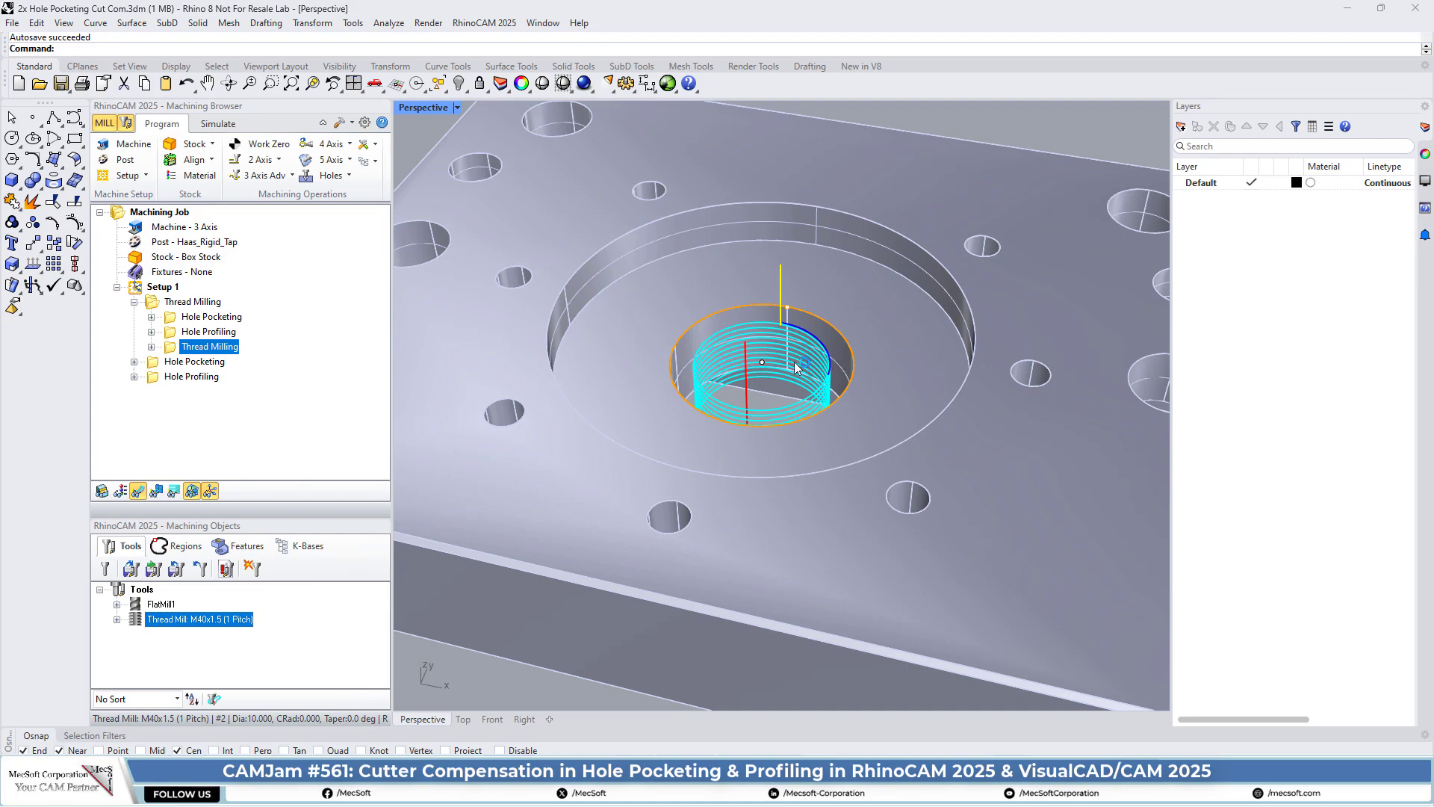
- Examine the Thread Milling toolpath in the central hole and both Hole Pocketing toolpaths, inside and outside the Thread Milling group
{"action": "right_click_drag", "start_coordinate": [798, 370], "coordinate": [924, 371]}
{"action": "scroll", "coordinate": [863, 372], "scroll_direction": "up", "scroll_amount": 3}
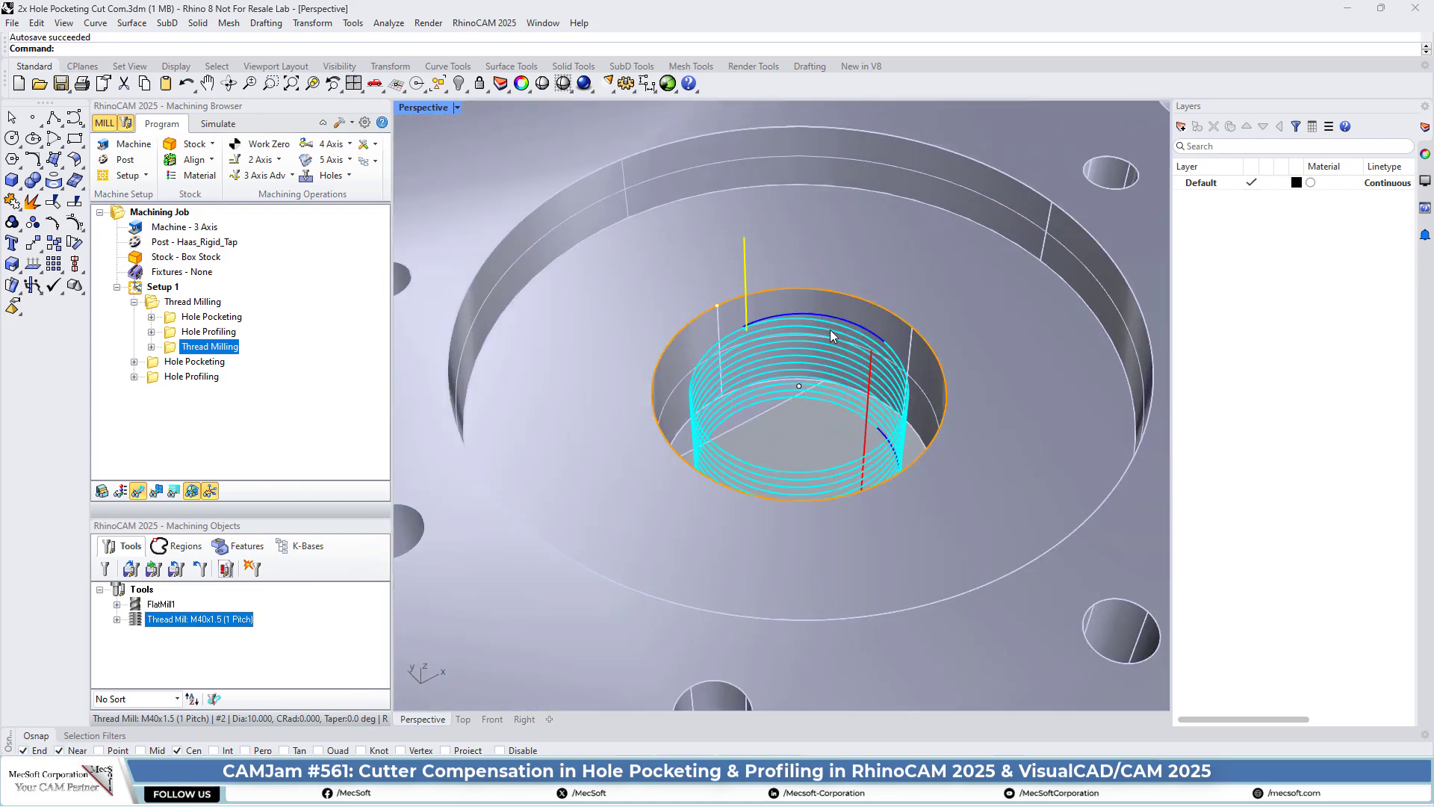
{"action": "right_click_drag", "start_coordinate": [832, 384], "coordinate": [772, 372]}
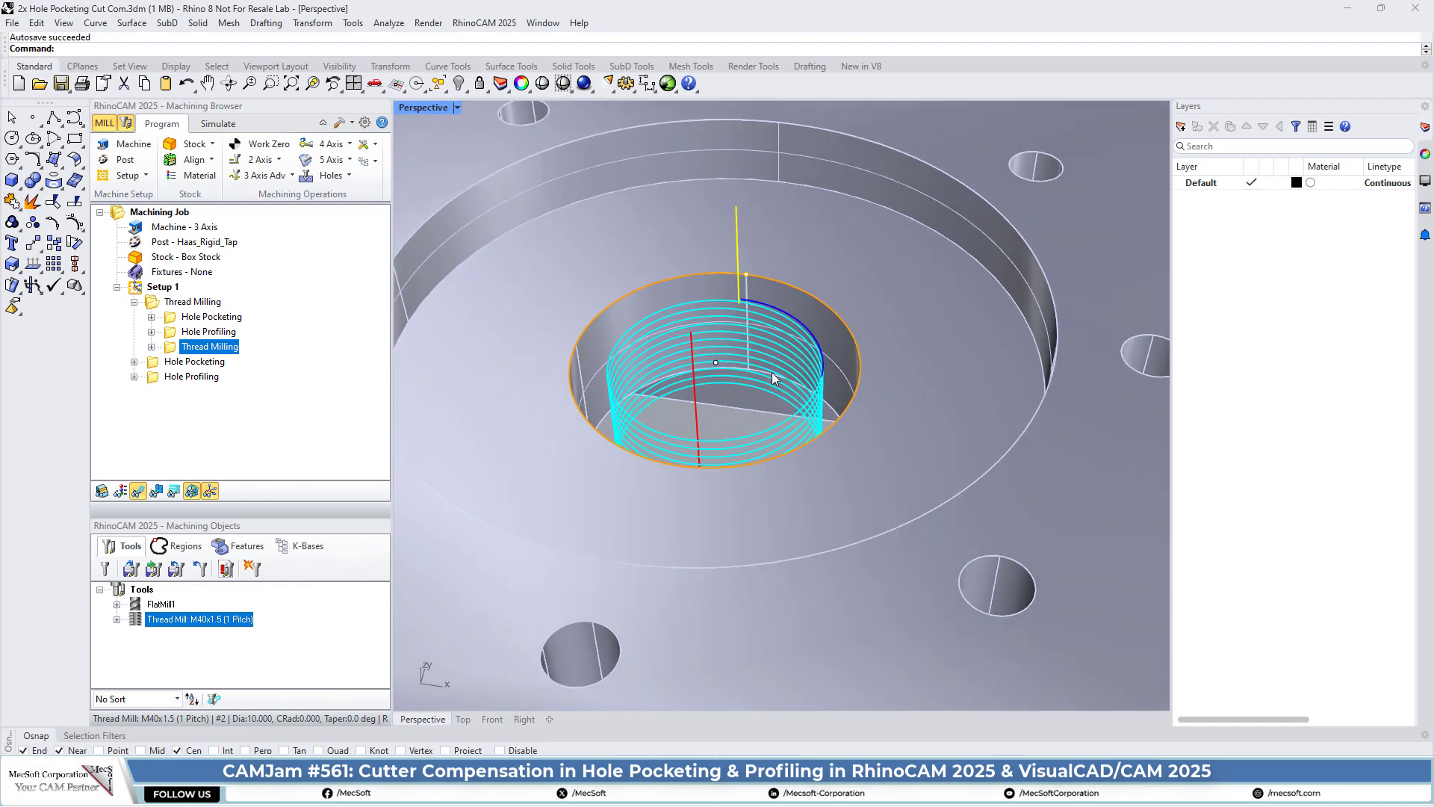
{"action": "scroll", "coordinate": [809, 370], "scroll_direction": "down", "scroll_amount": 3}
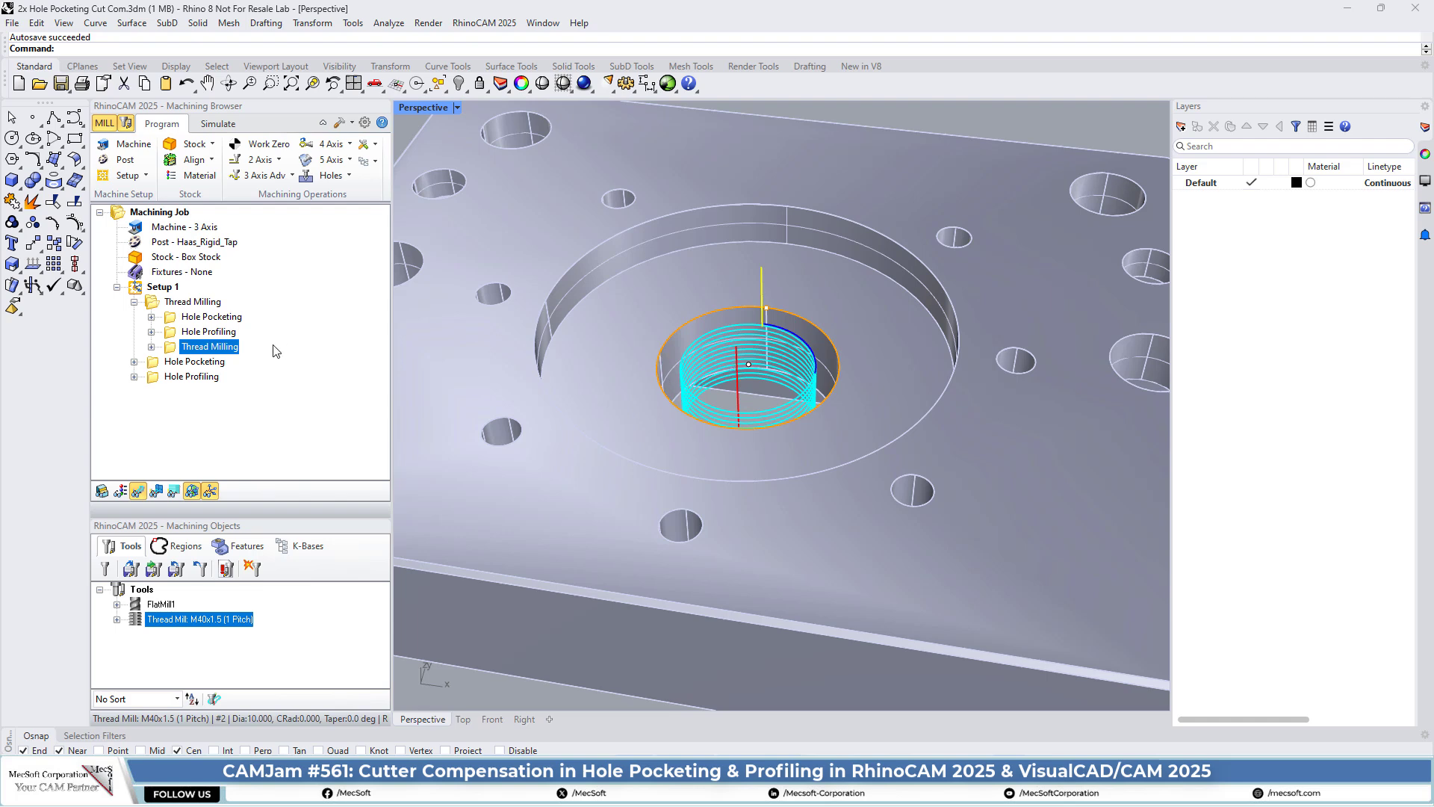
{"action": "left_click", "coordinate": [160, 362]}
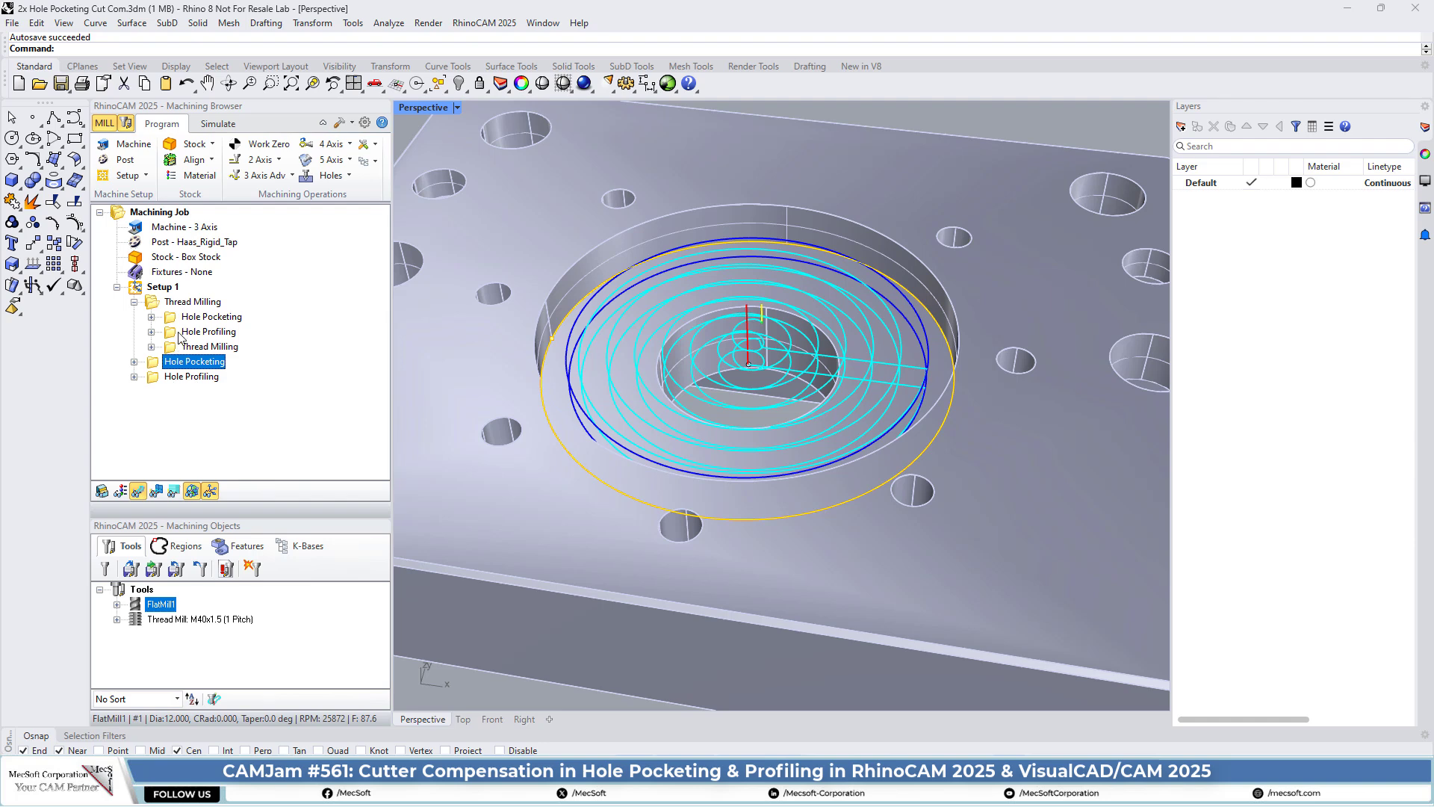
{"action": "left_click", "coordinate": [173, 318]}
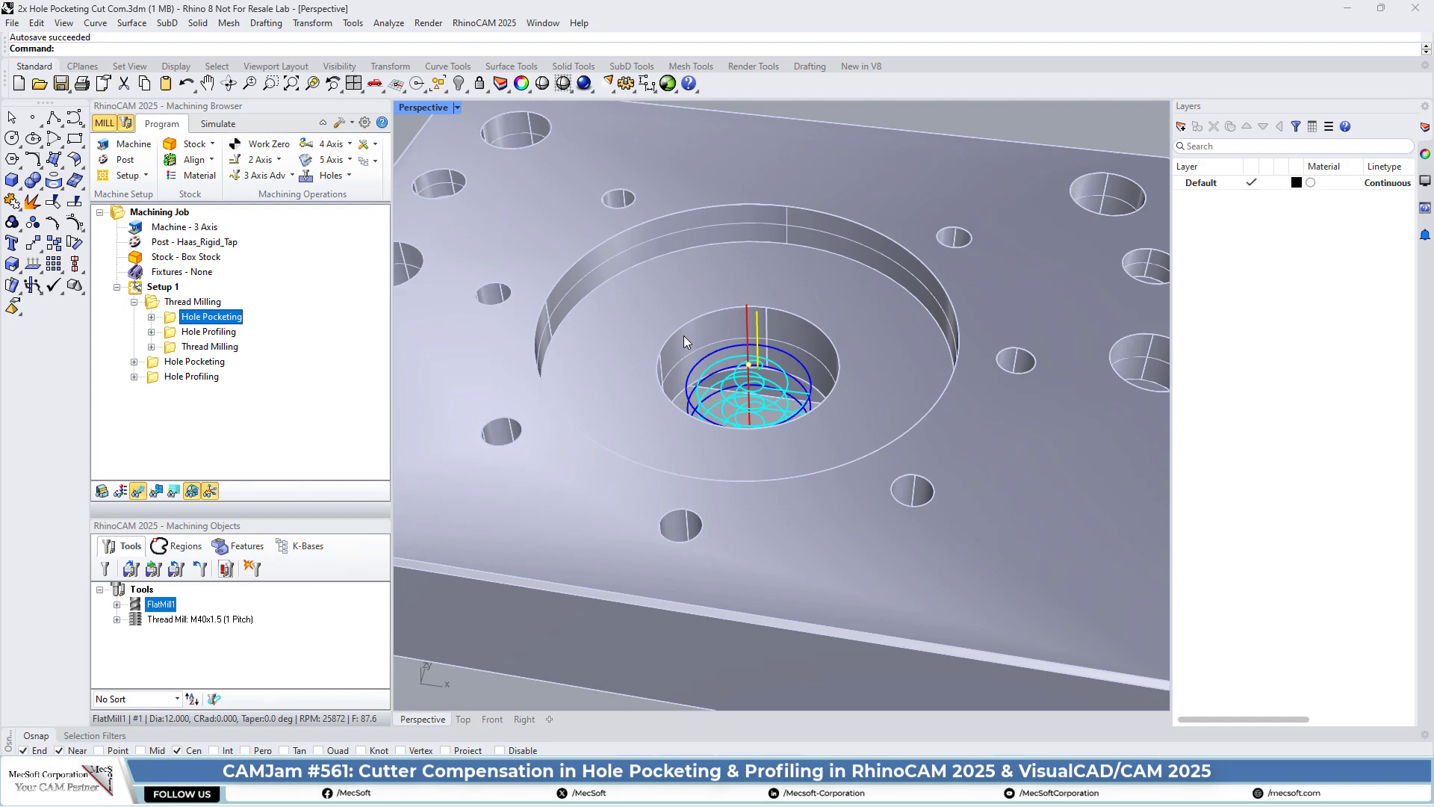
- Open the Hole Pocketing operation in the Thread Milling group for editing and select its DriveRegion 1 machining region
{"action": "right_click", "coordinate": [171, 317]}
{"action": "left_click", "coordinate": [213, 318]}
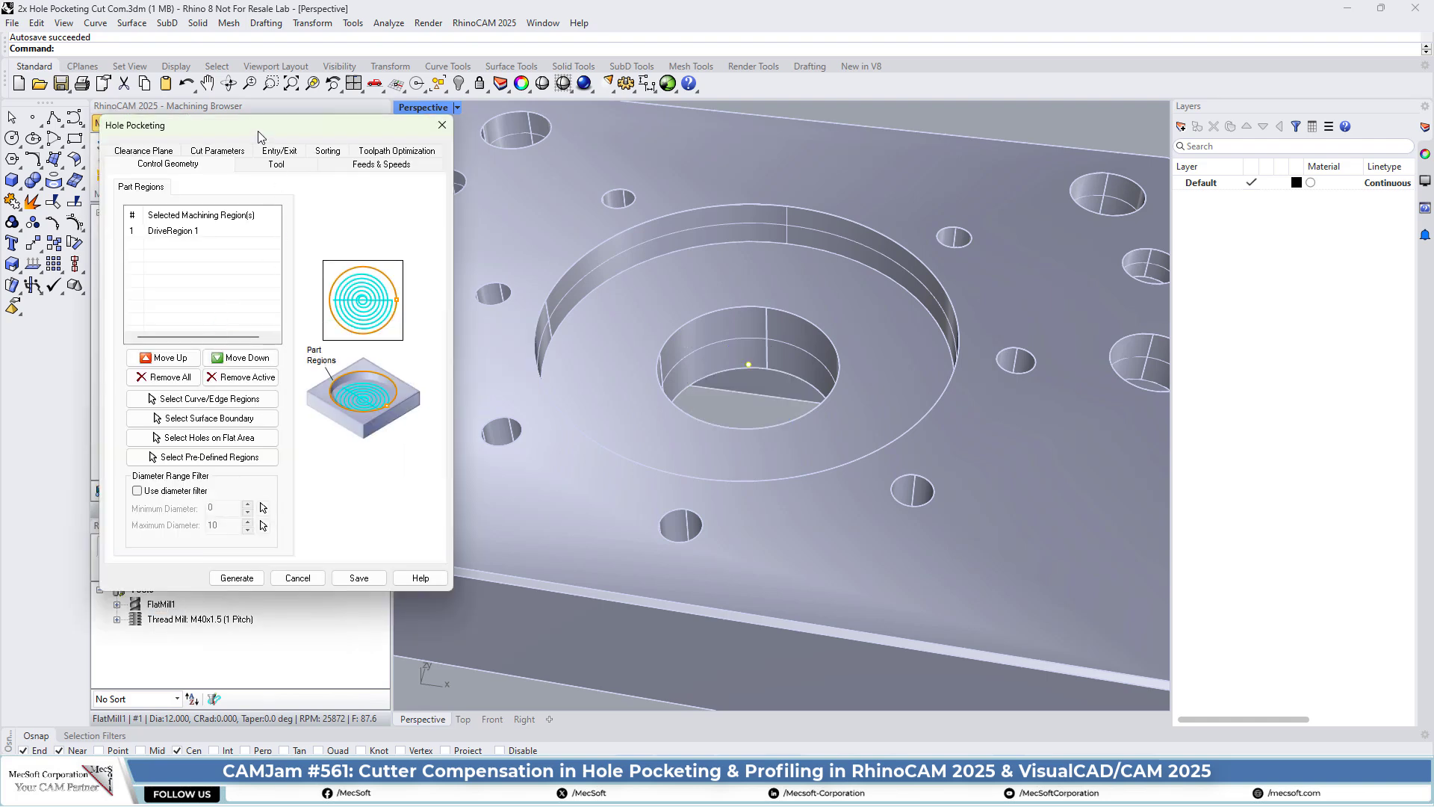
{"action": "left_click_drag", "start_coordinate": [430, 109], "coordinate": [363, 177]}
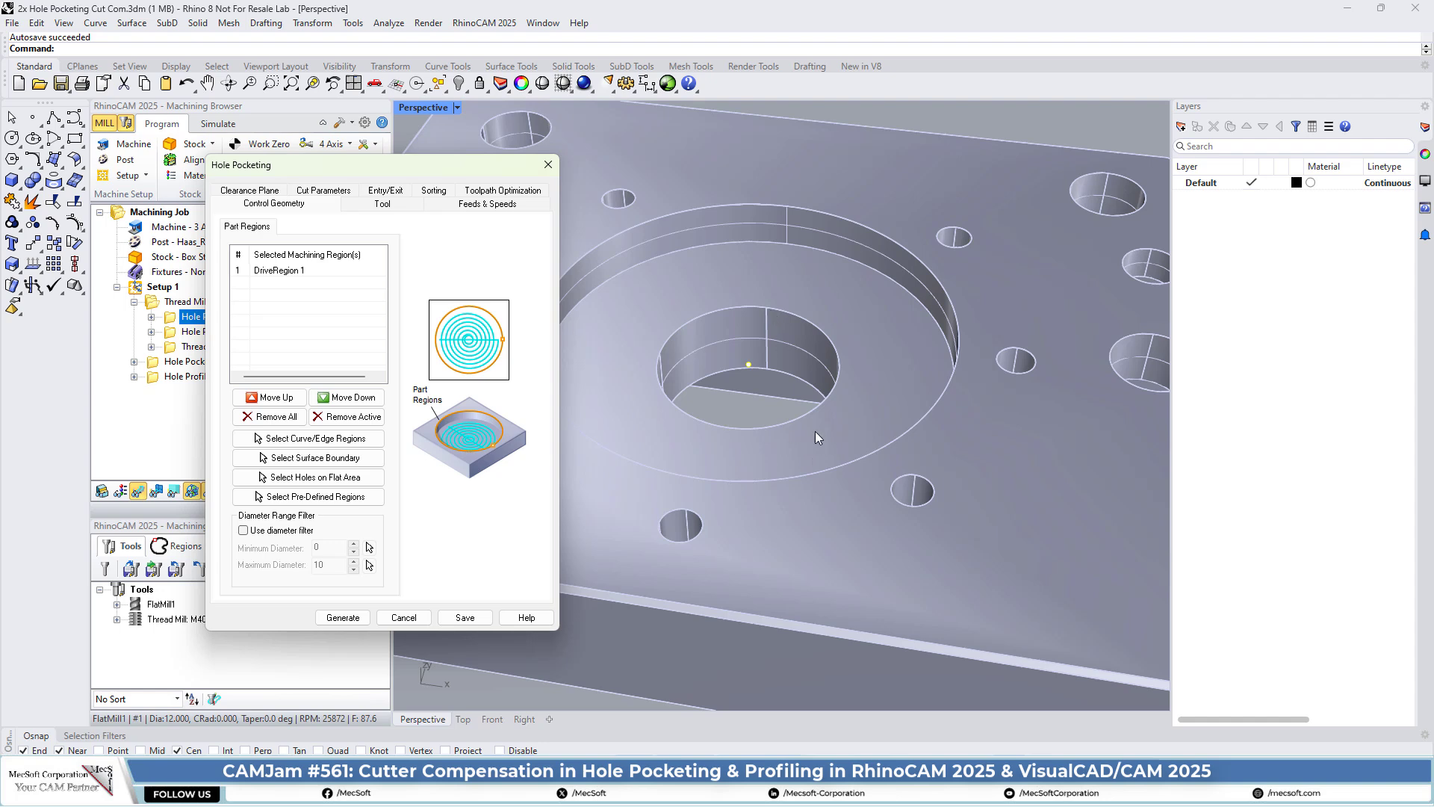
{"action": "left_click", "coordinate": [290, 270]}
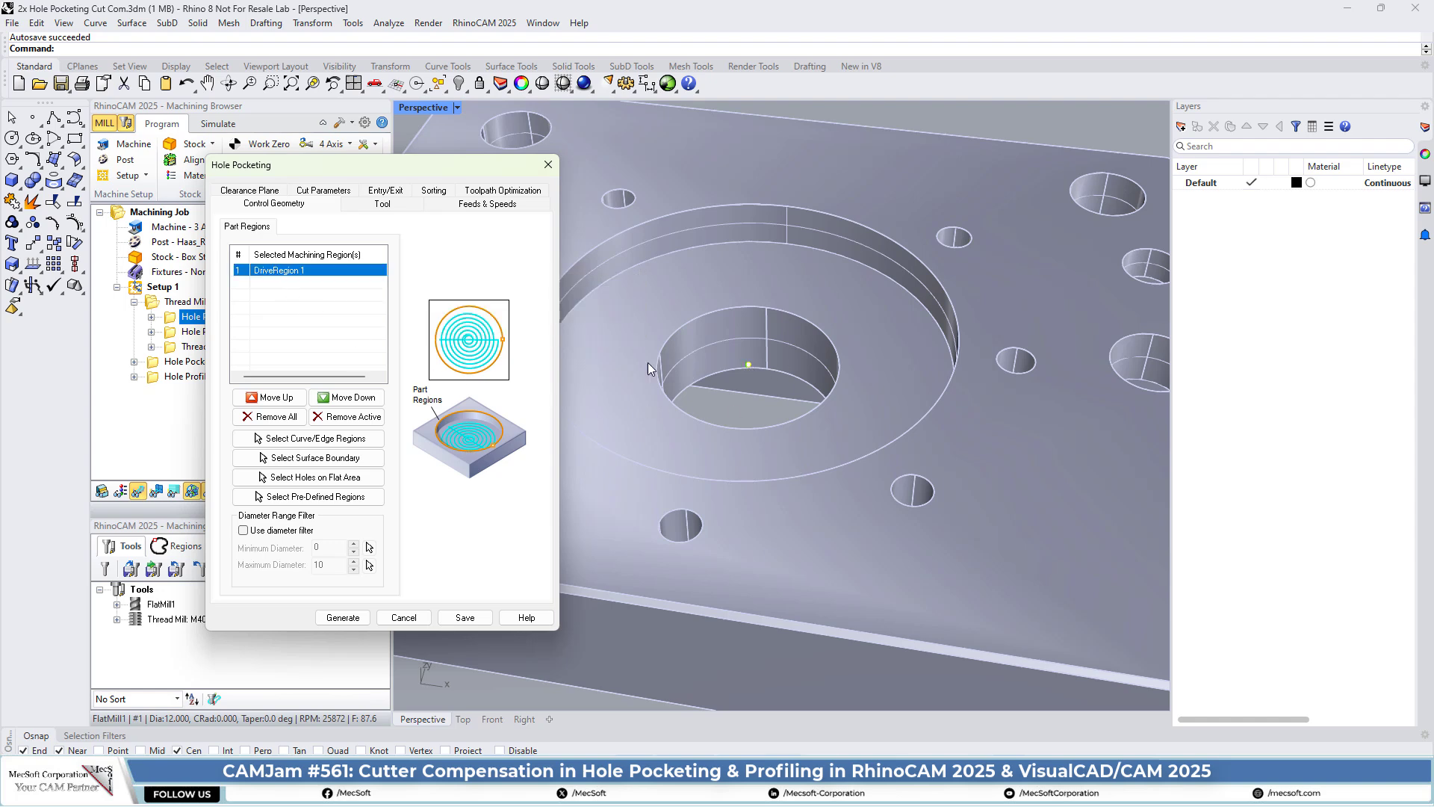
- Review the Hole Pocketing operation's tool, feeds and speeds, and clearance plane settings
{"action": "left_click", "coordinate": [379, 206]}
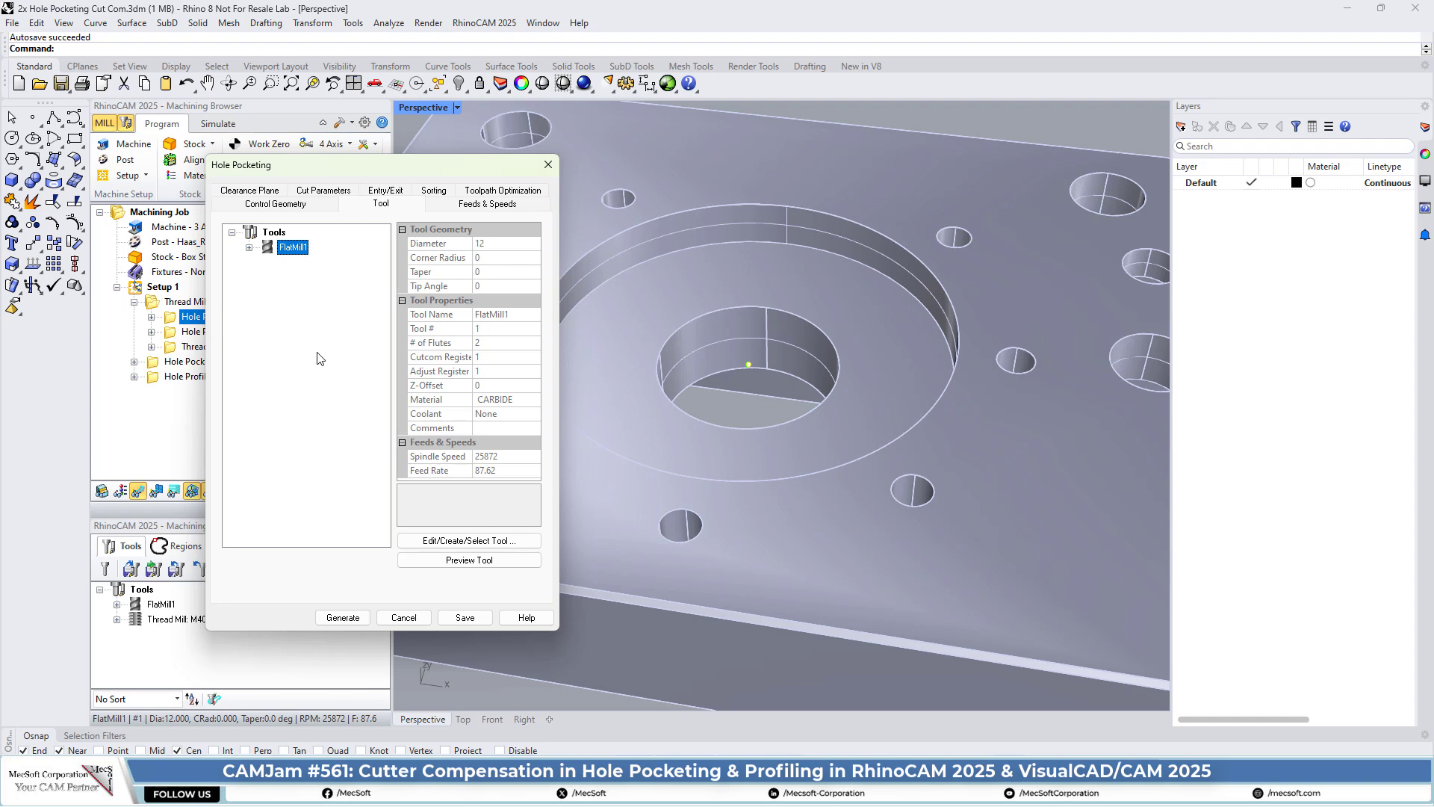
{"action": "mouse_move", "coordinate": [315, 299]}
{"action": "left_click", "coordinate": [478, 205]}
{"action": "left_click", "coordinate": [251, 192]}
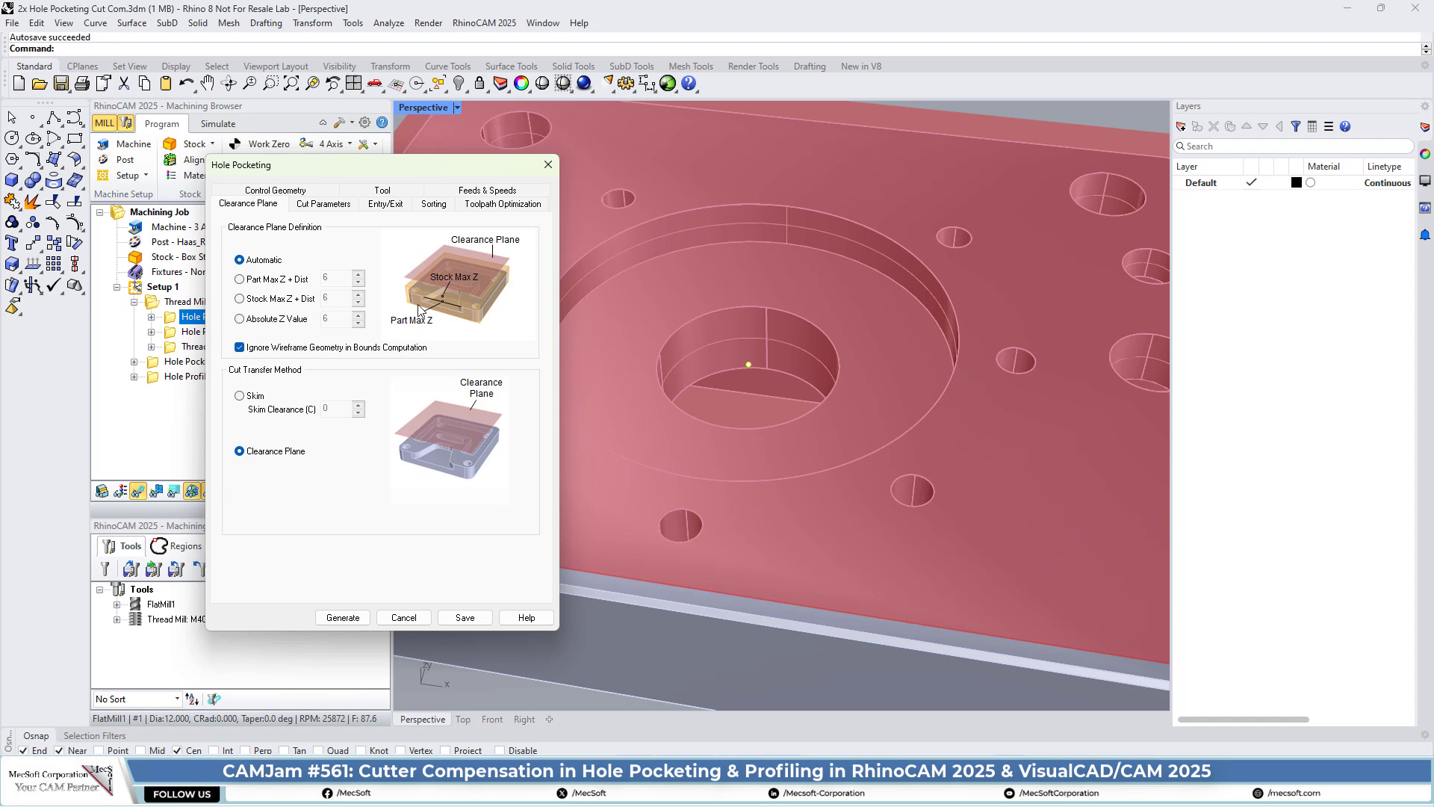
- Set the Hole Pocketing cutter compensation to AUTO/ON in the cut parameters
{"action": "left_click", "coordinate": [322, 204]}
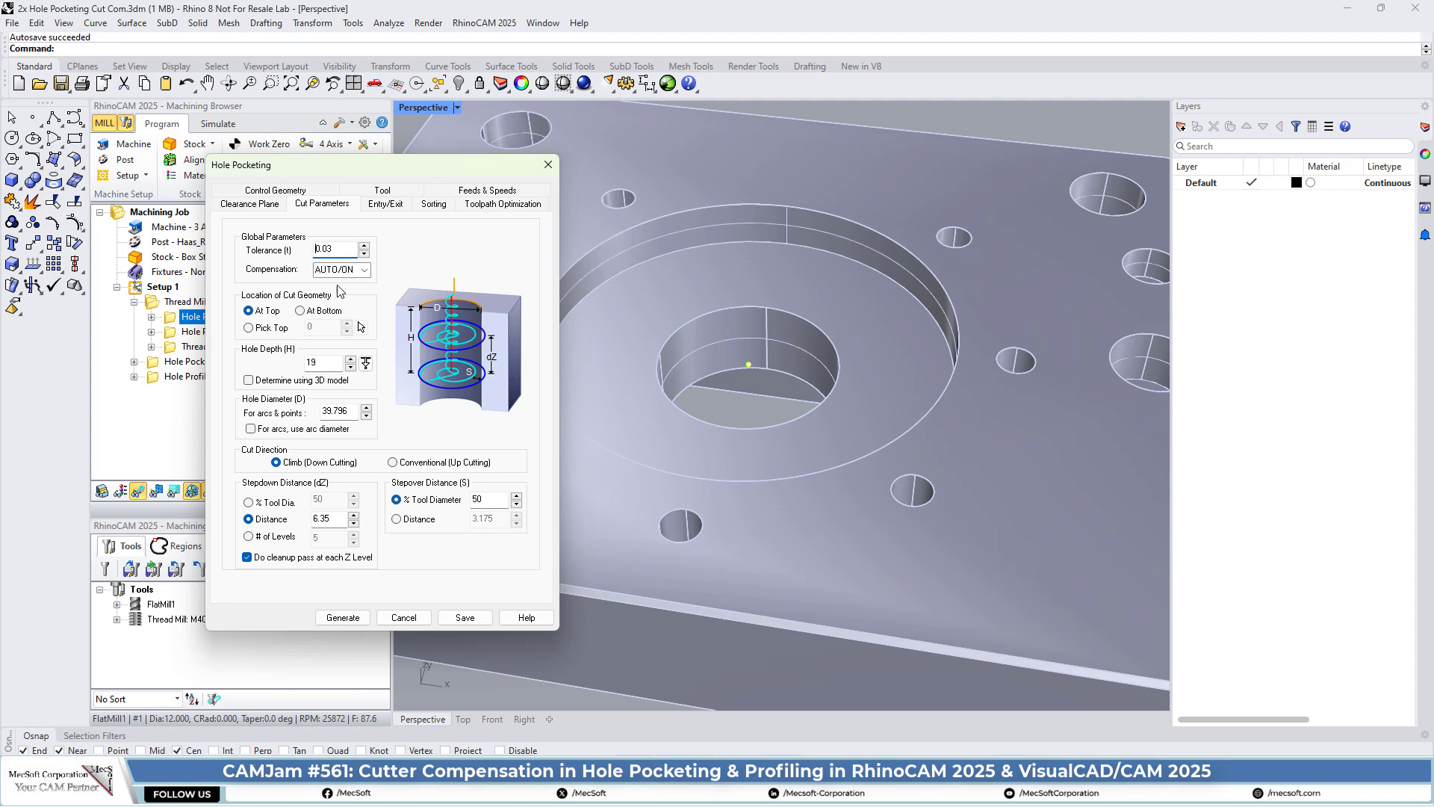
{"action": "left_click", "coordinate": [366, 270]}
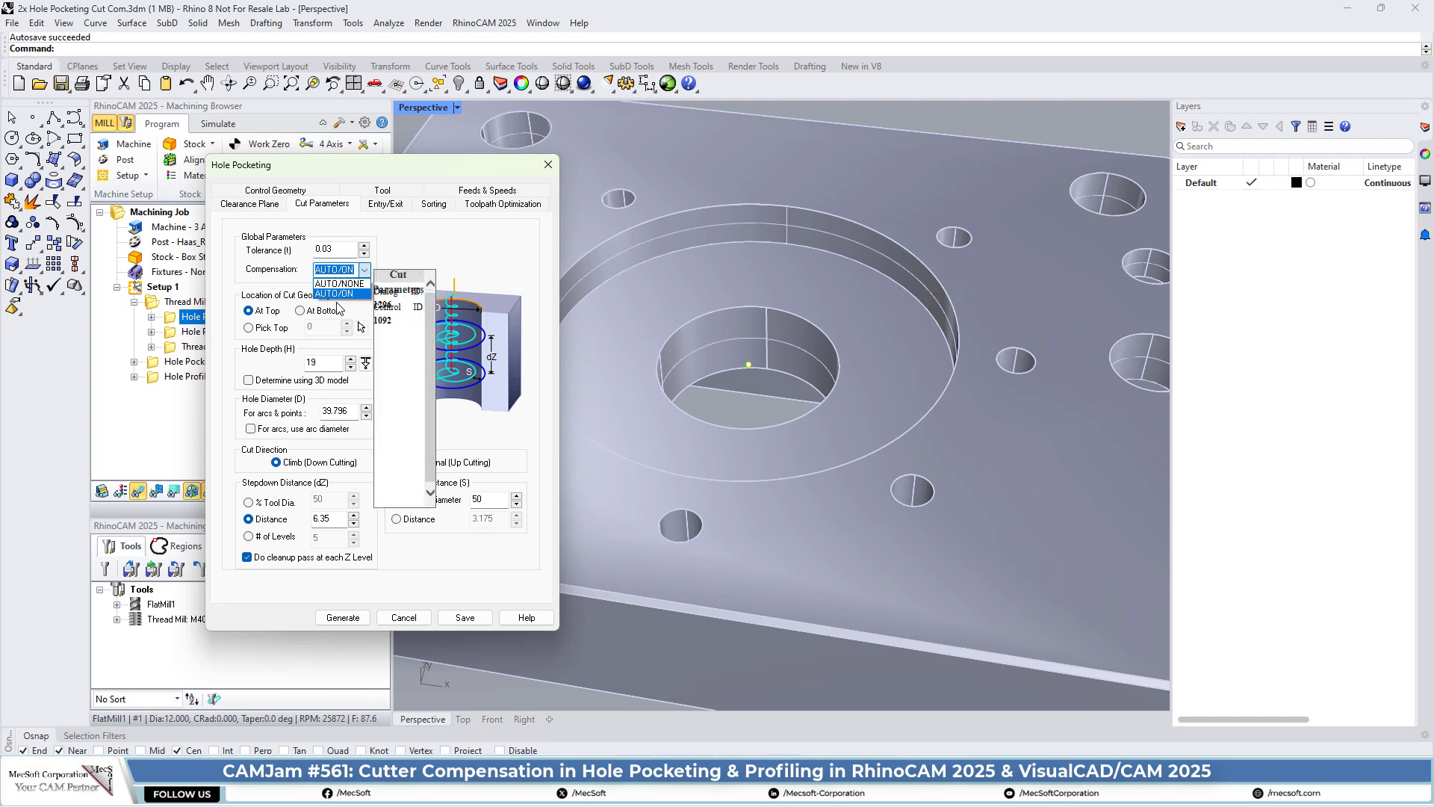
{"action": "left_click", "coordinate": [342, 292]}
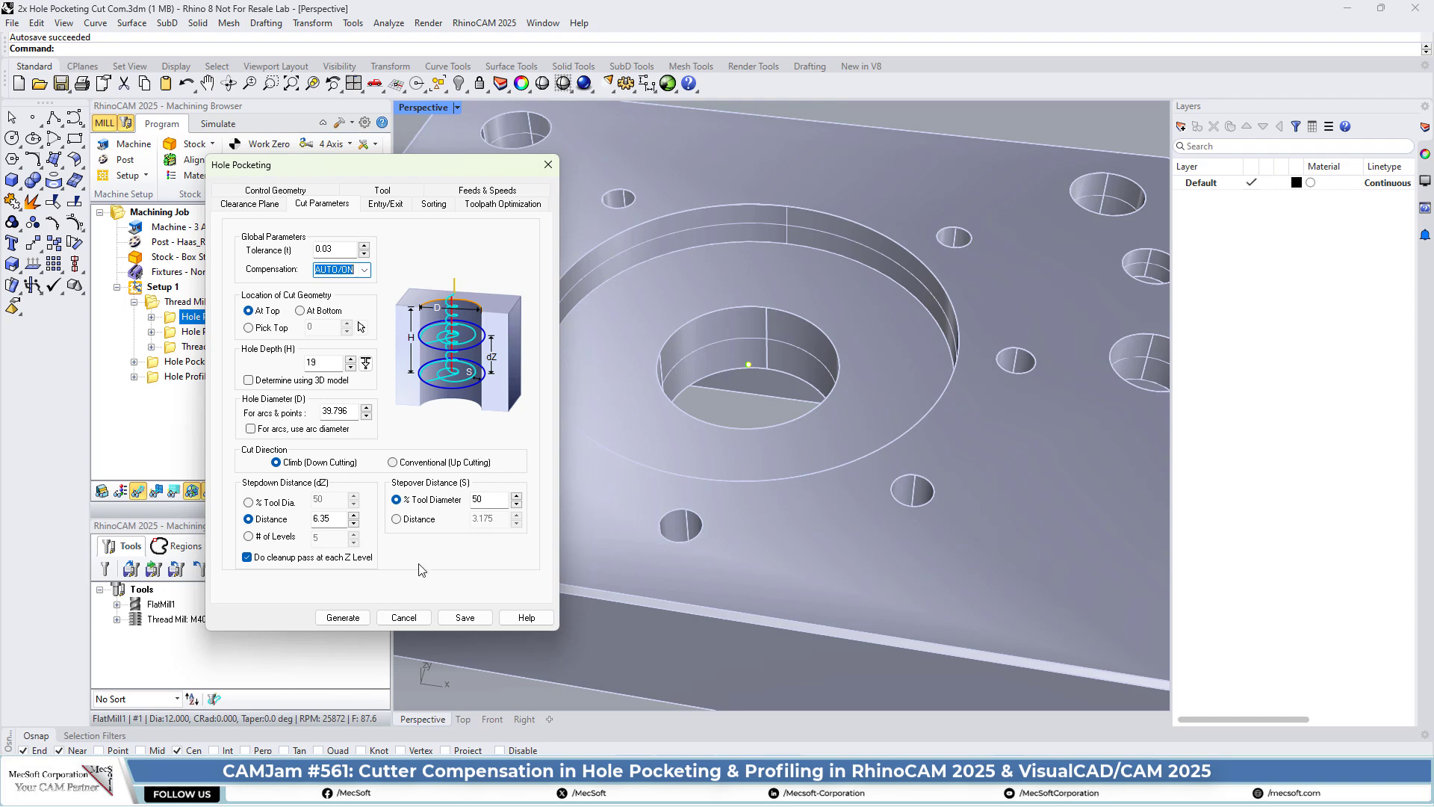
- Set the hole depth to 19 by picking one point at the top and one at the bottom of the central hole
{"action": "mouse_move", "coordinate": [260, 317]}
{"action": "right_click_drag", "start_coordinate": [793, 438], "coordinate": [723, 384]}
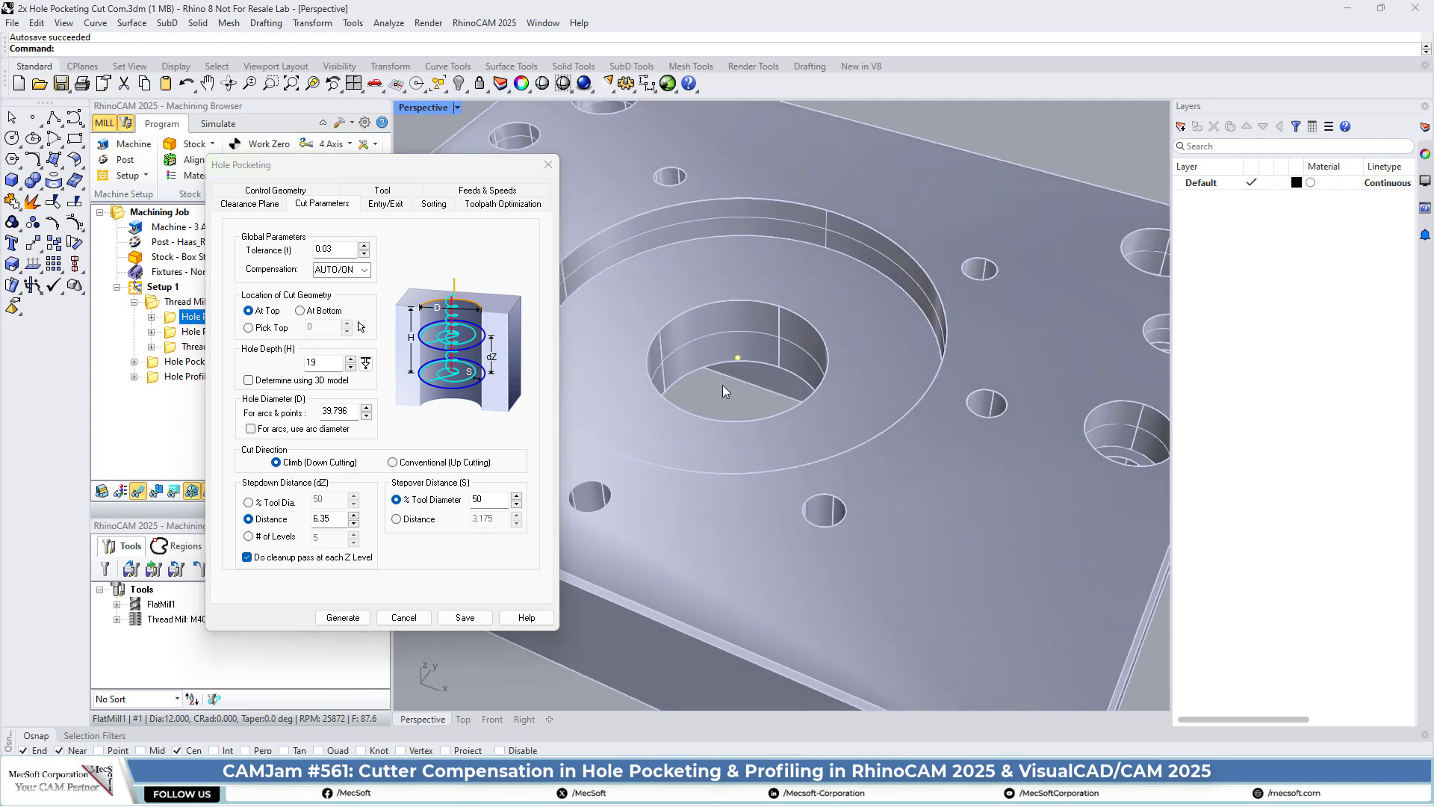
{"action": "scroll", "coordinate": [706, 300], "scroll_direction": "up", "scroll_amount": 2}
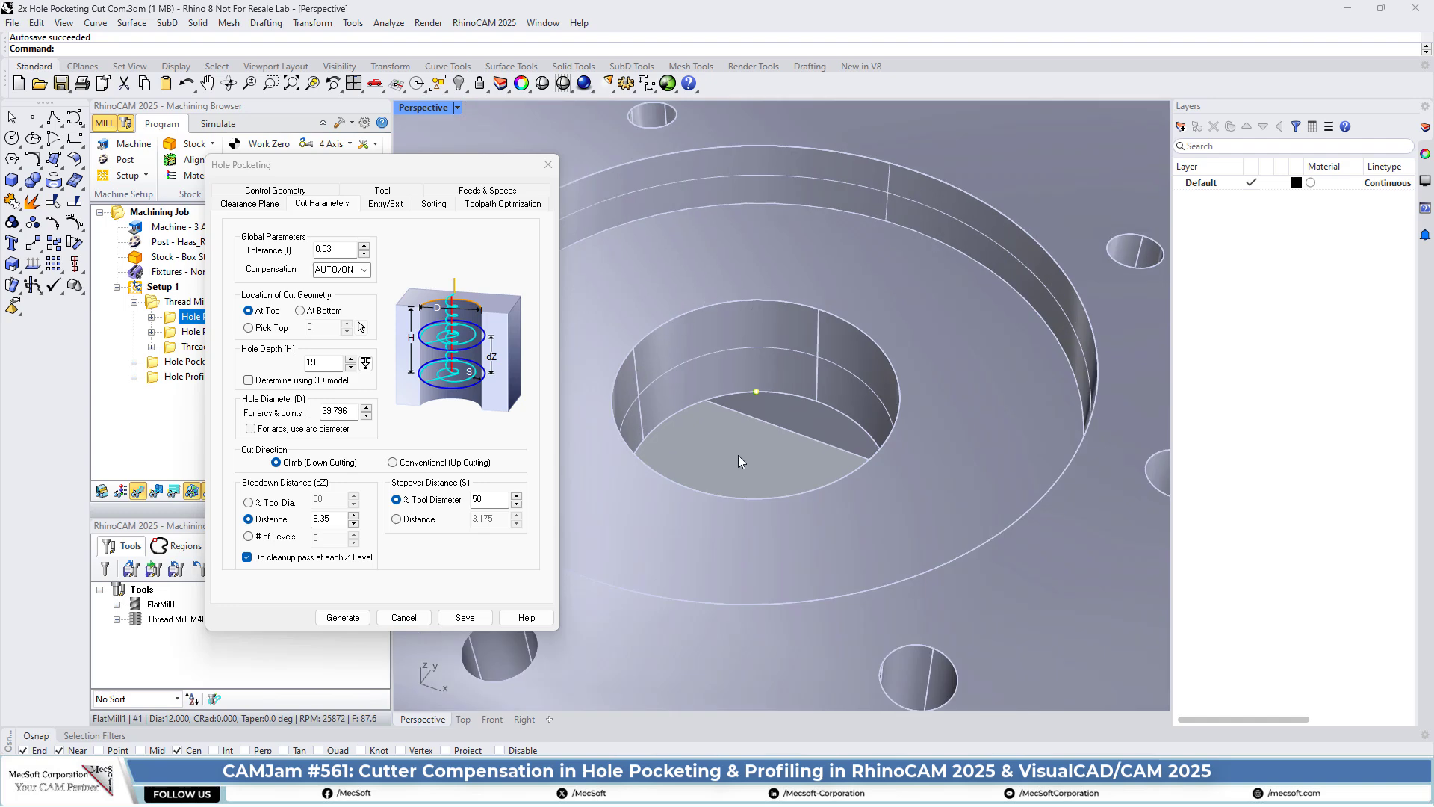
{"action": "right_click_drag", "start_coordinate": [739, 457], "coordinate": [742, 318]}
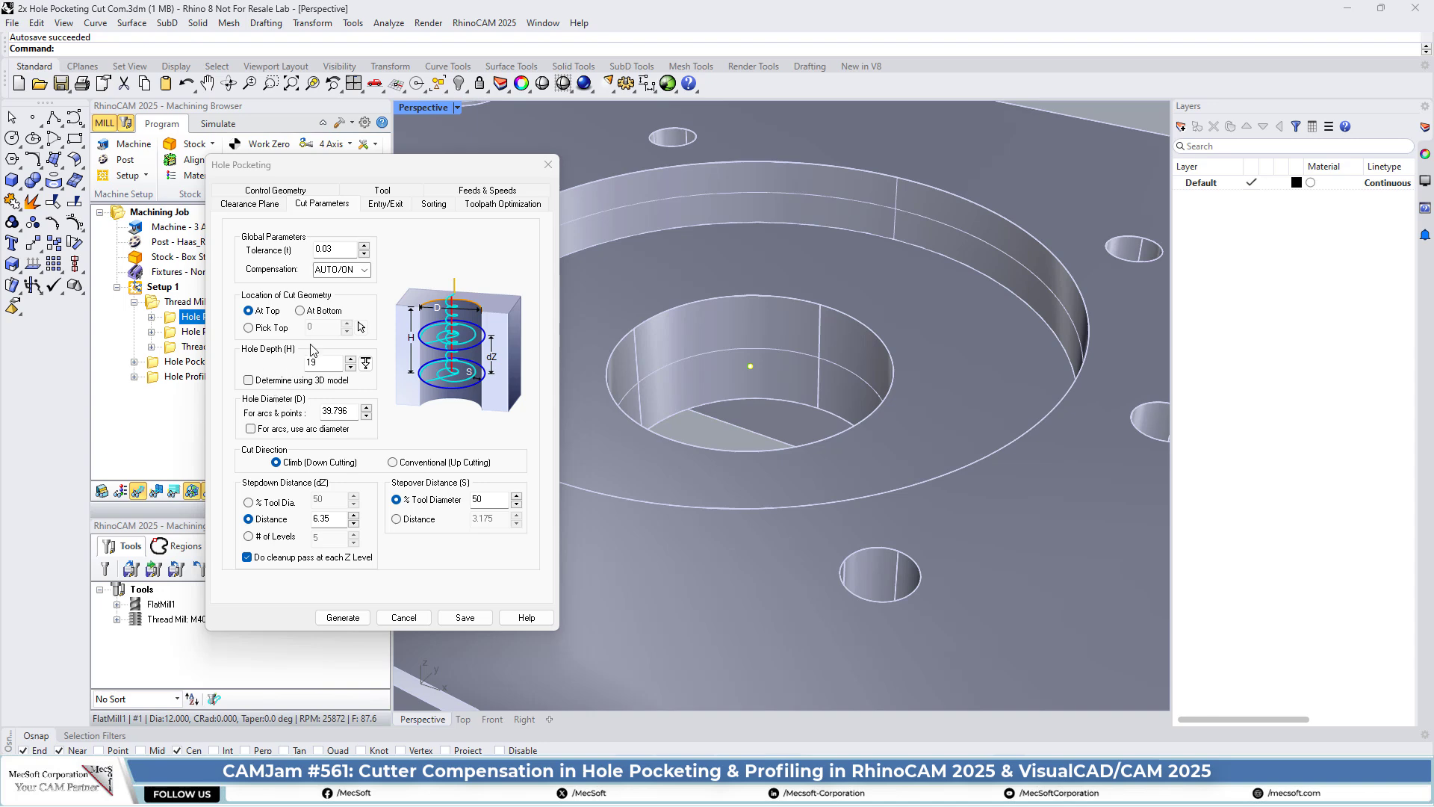
{"action": "left_click", "coordinate": [365, 363]}
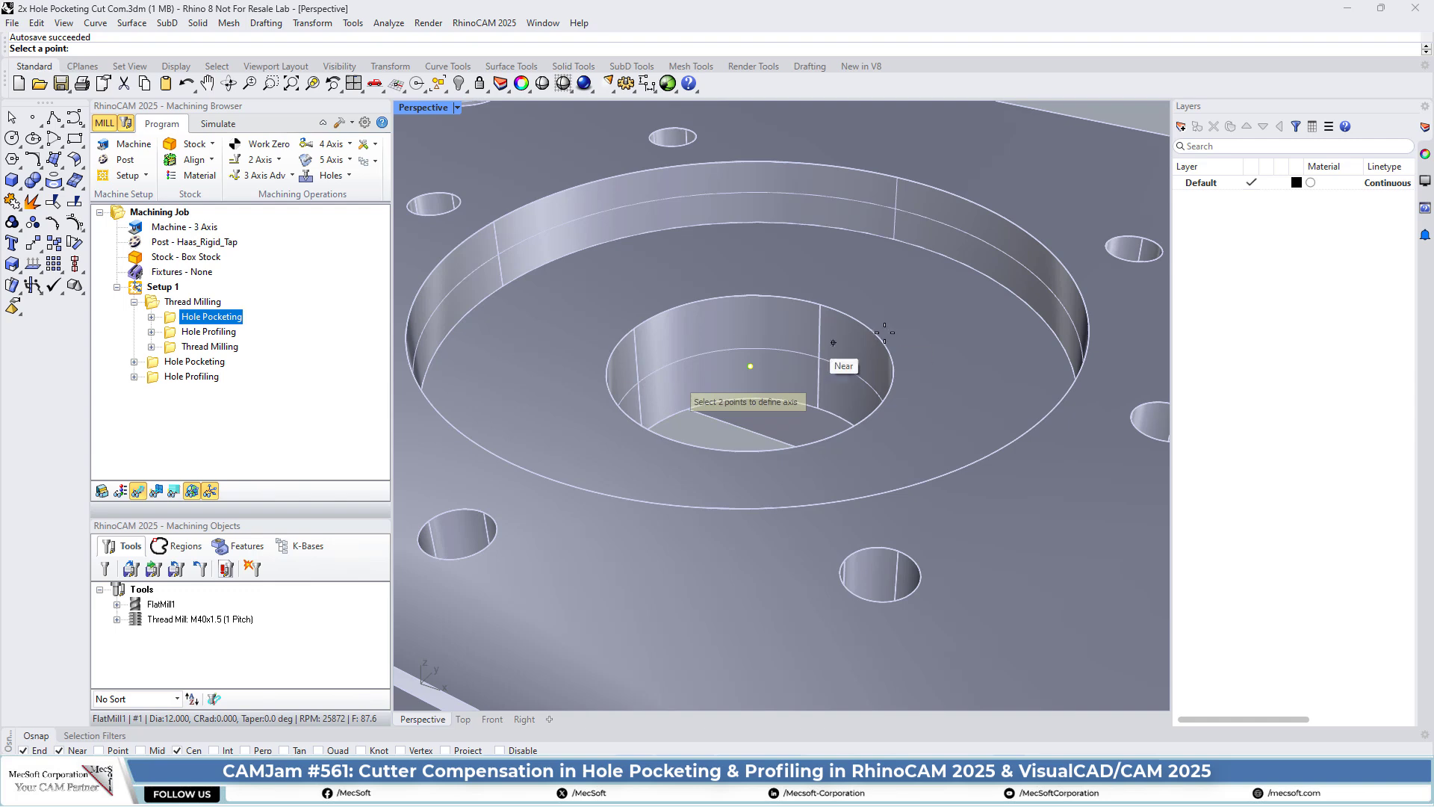
{"action": "left_click", "coordinate": [740, 294]}
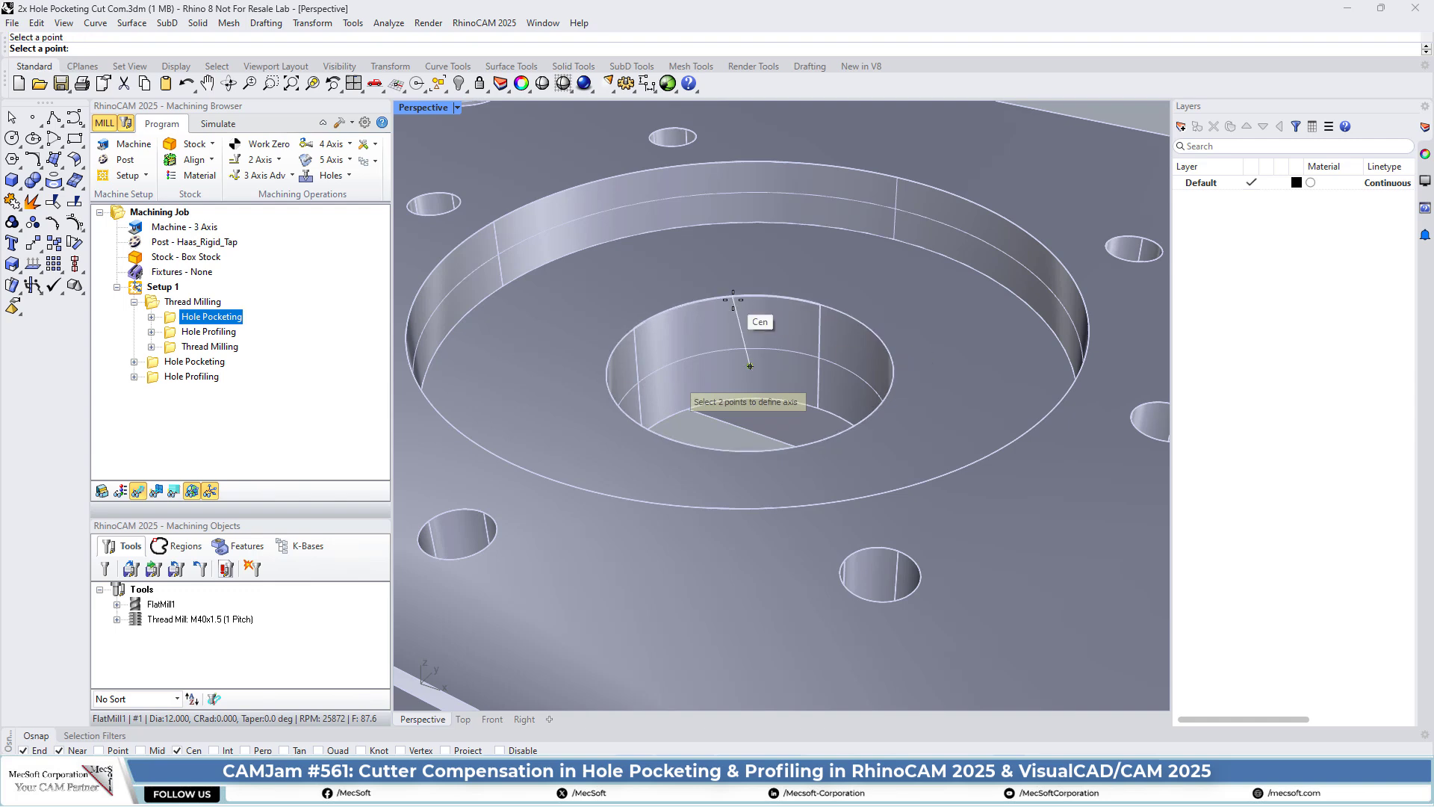
{"action": "left_click", "coordinate": [663, 418]}
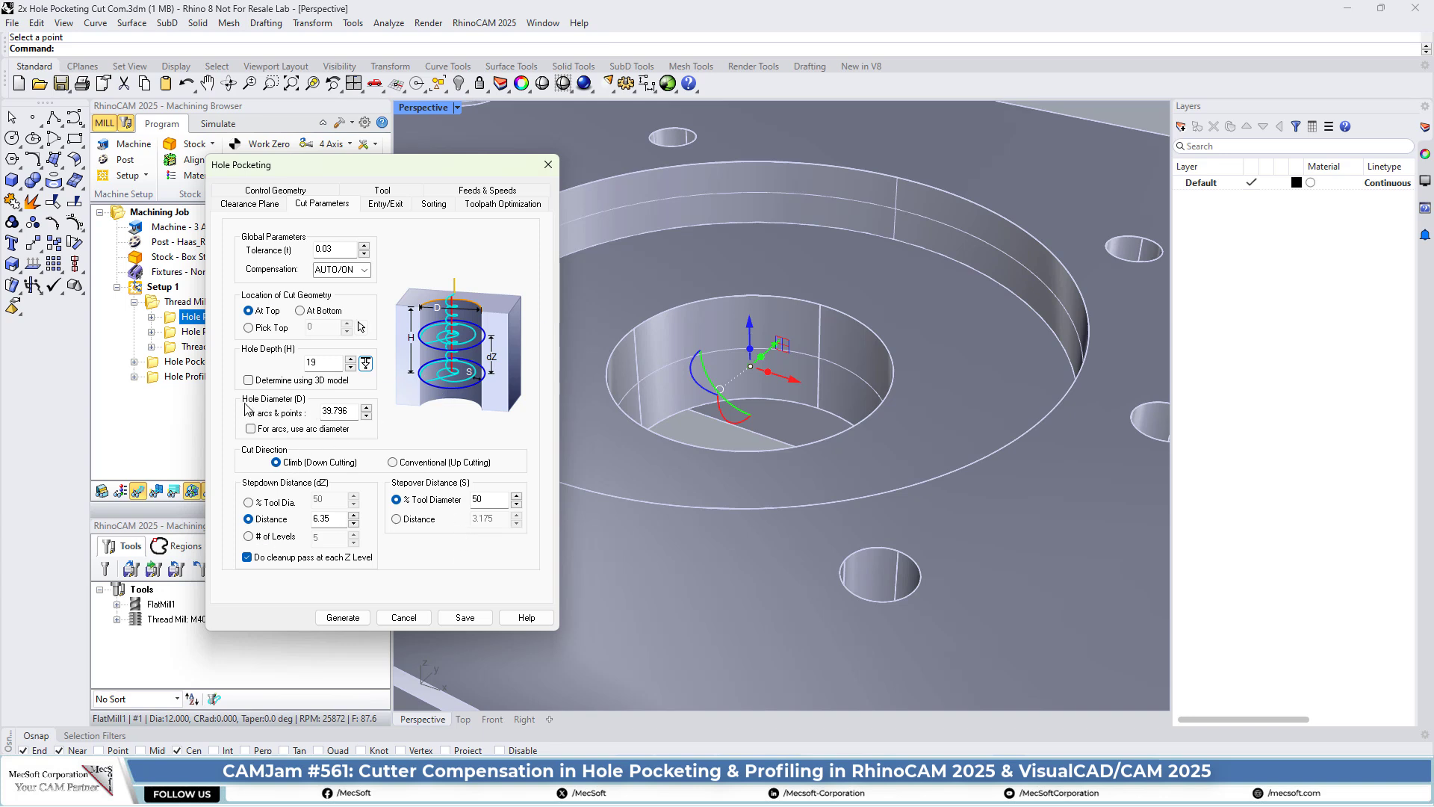
{"action": "left_click_drag", "start_coordinate": [391, 161], "coordinate": [311, 131]}
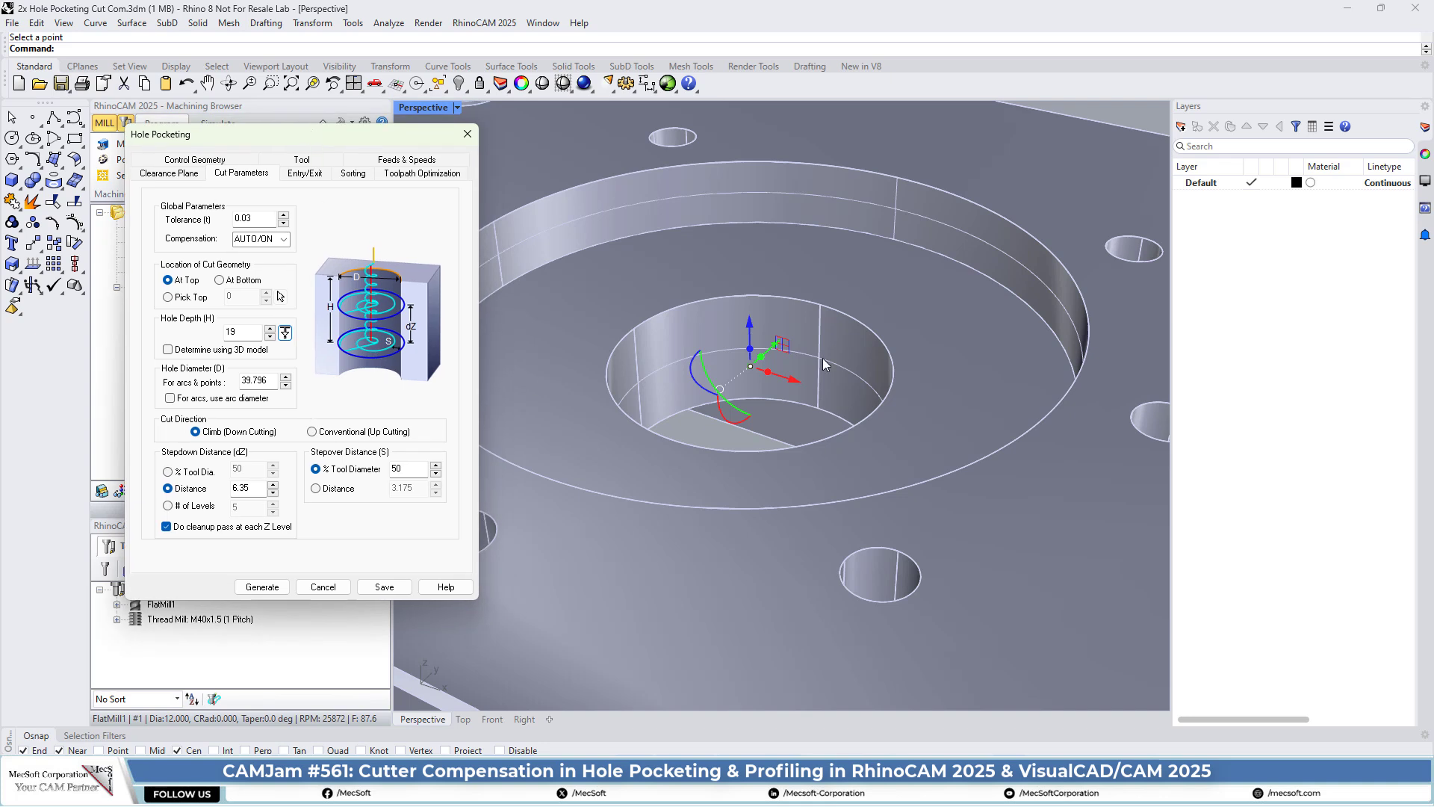
{"action": "left_click", "coordinate": [706, 436]}
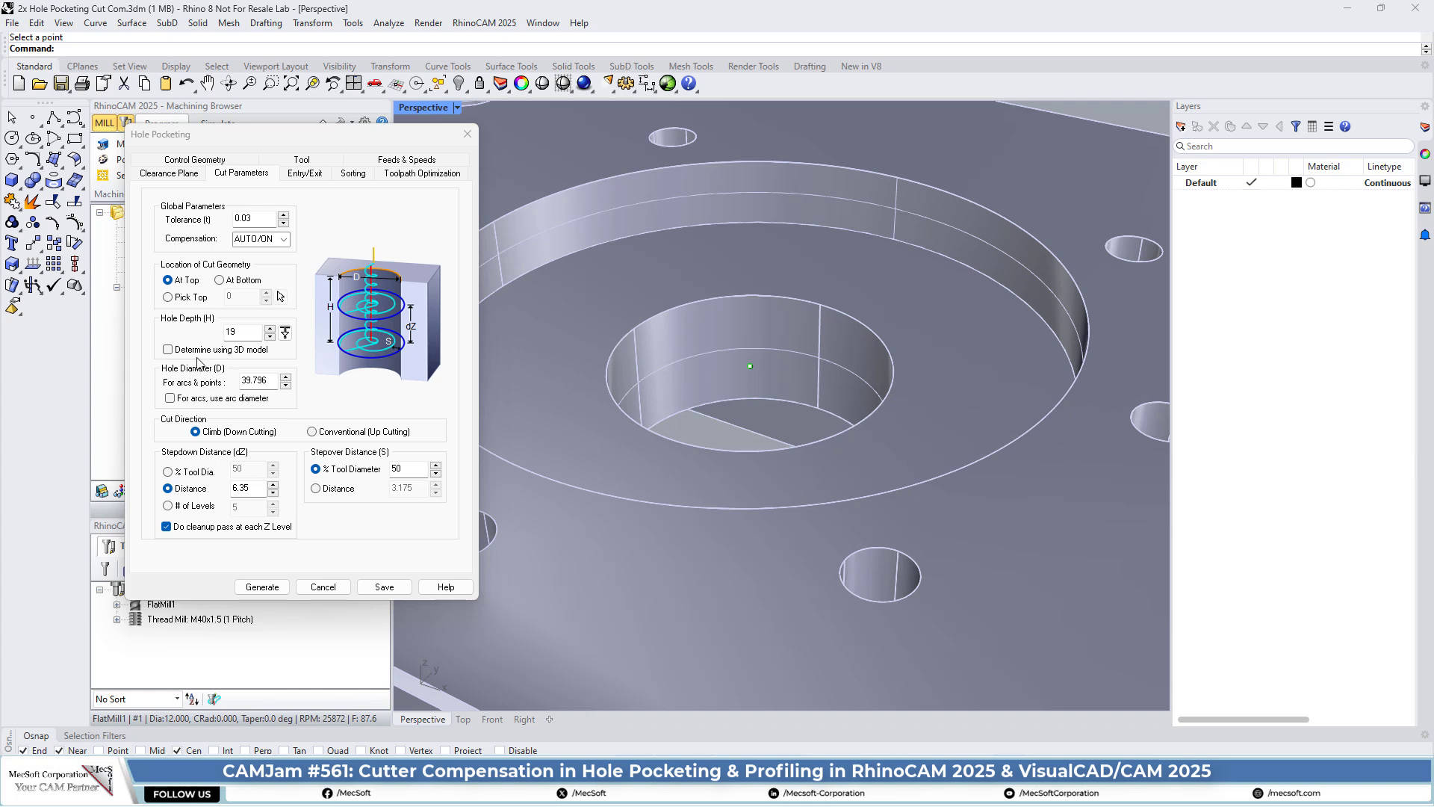
- Review the hole diameter, cleanup pass, helical entry, sorting and toolpath optimization settings of the Hole Pocketing operation
{"action": "double_click", "coordinate": [268, 379]}
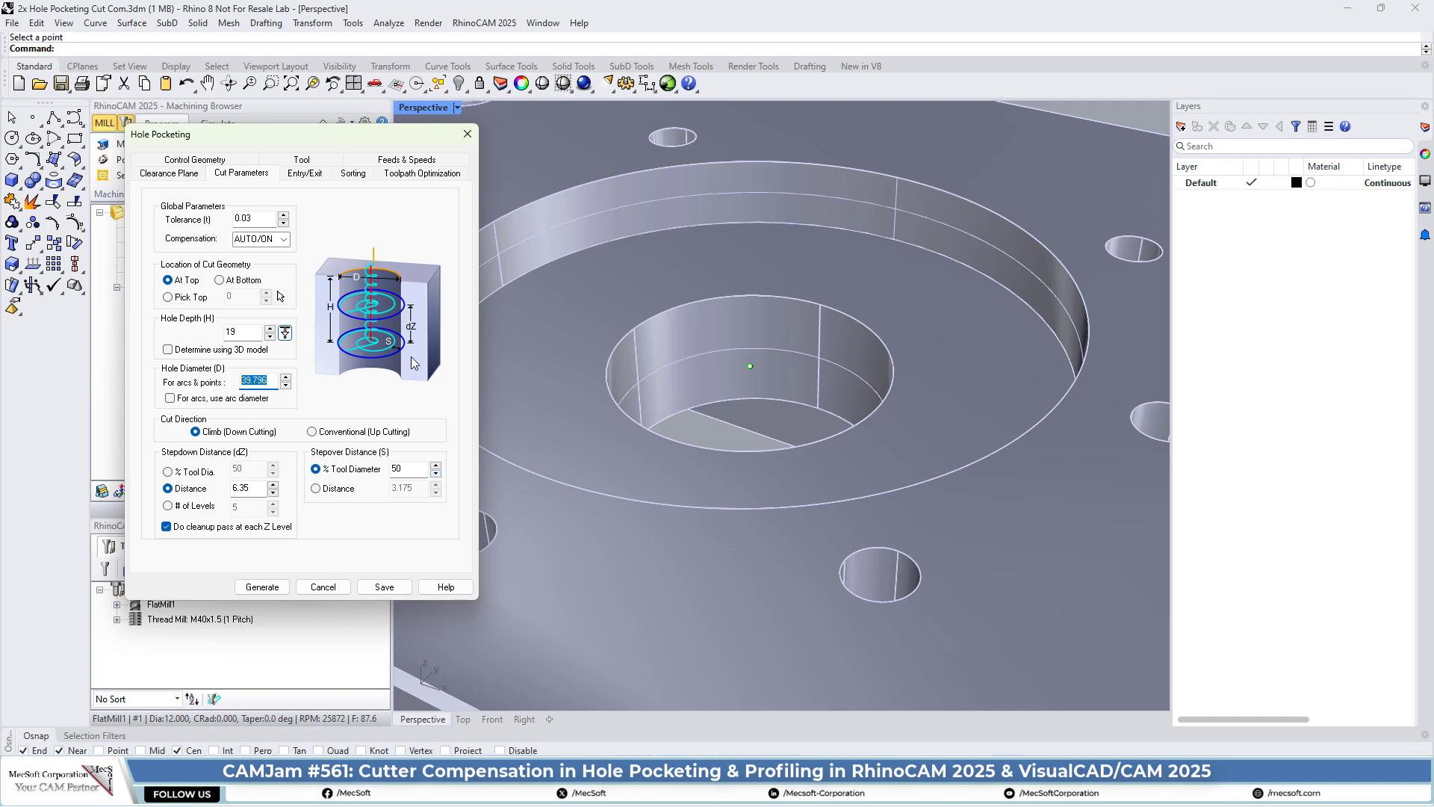
{"action": "mouse_move", "coordinate": [168, 529]}
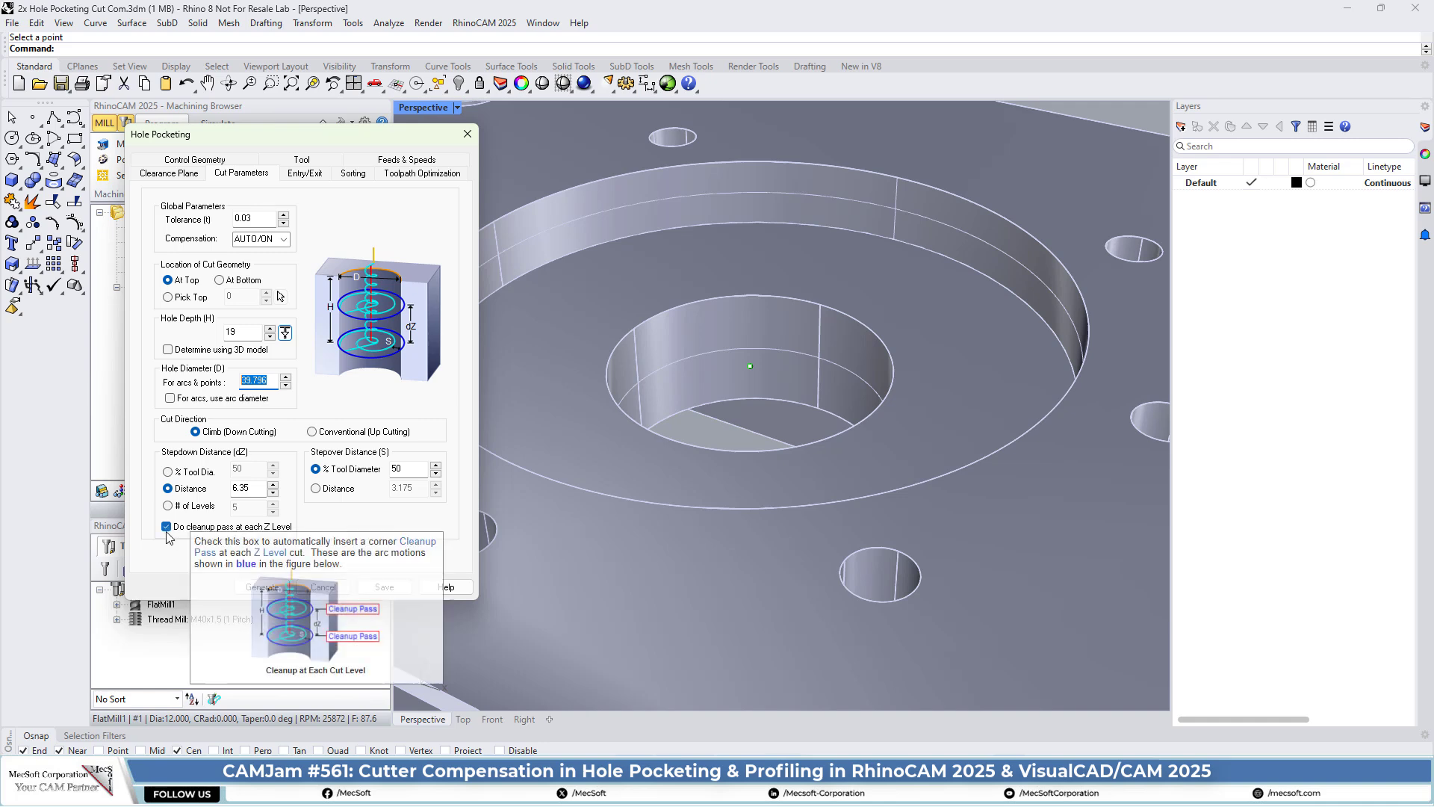
{"action": "left_click", "coordinate": [302, 174]}
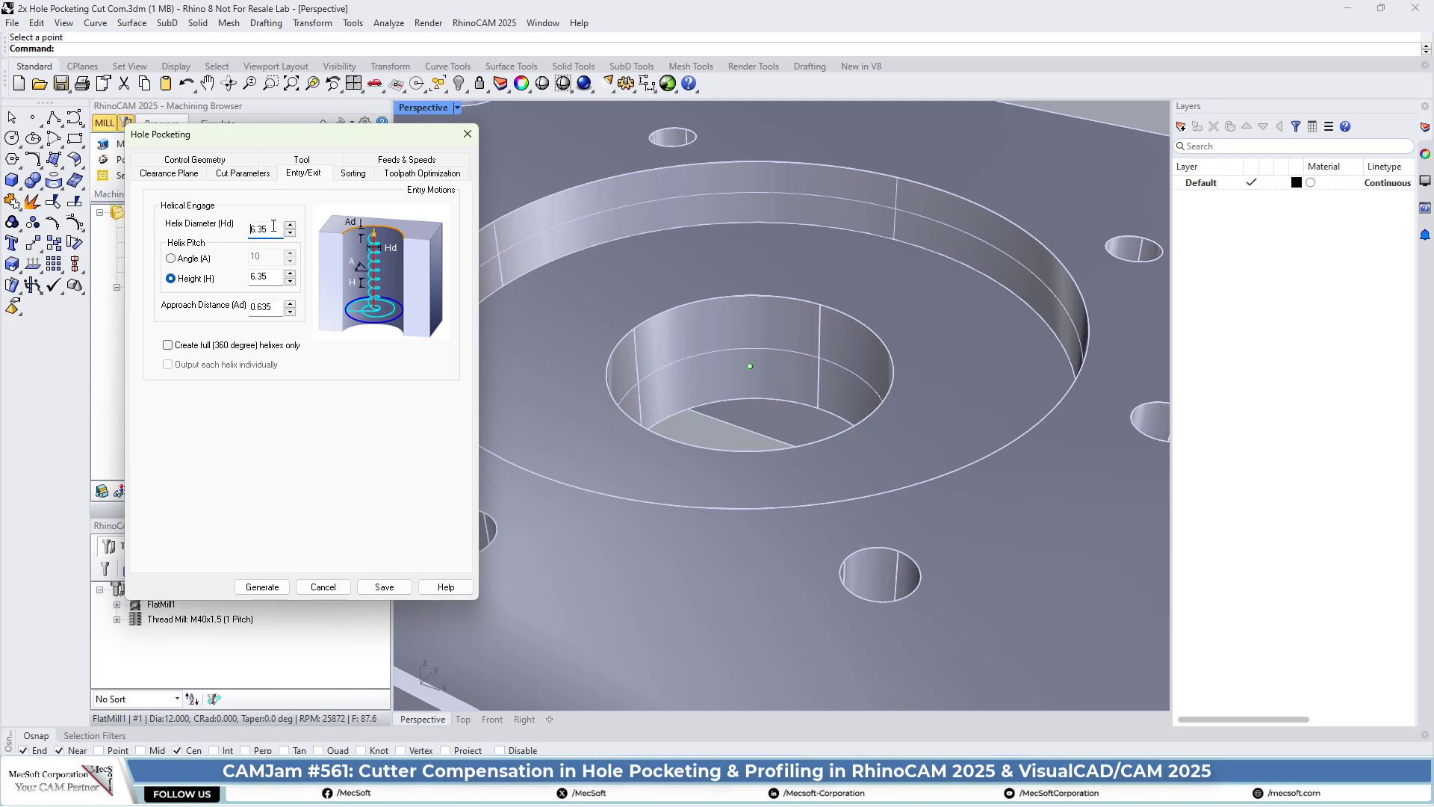
{"action": "mouse_move", "coordinate": [275, 238]}
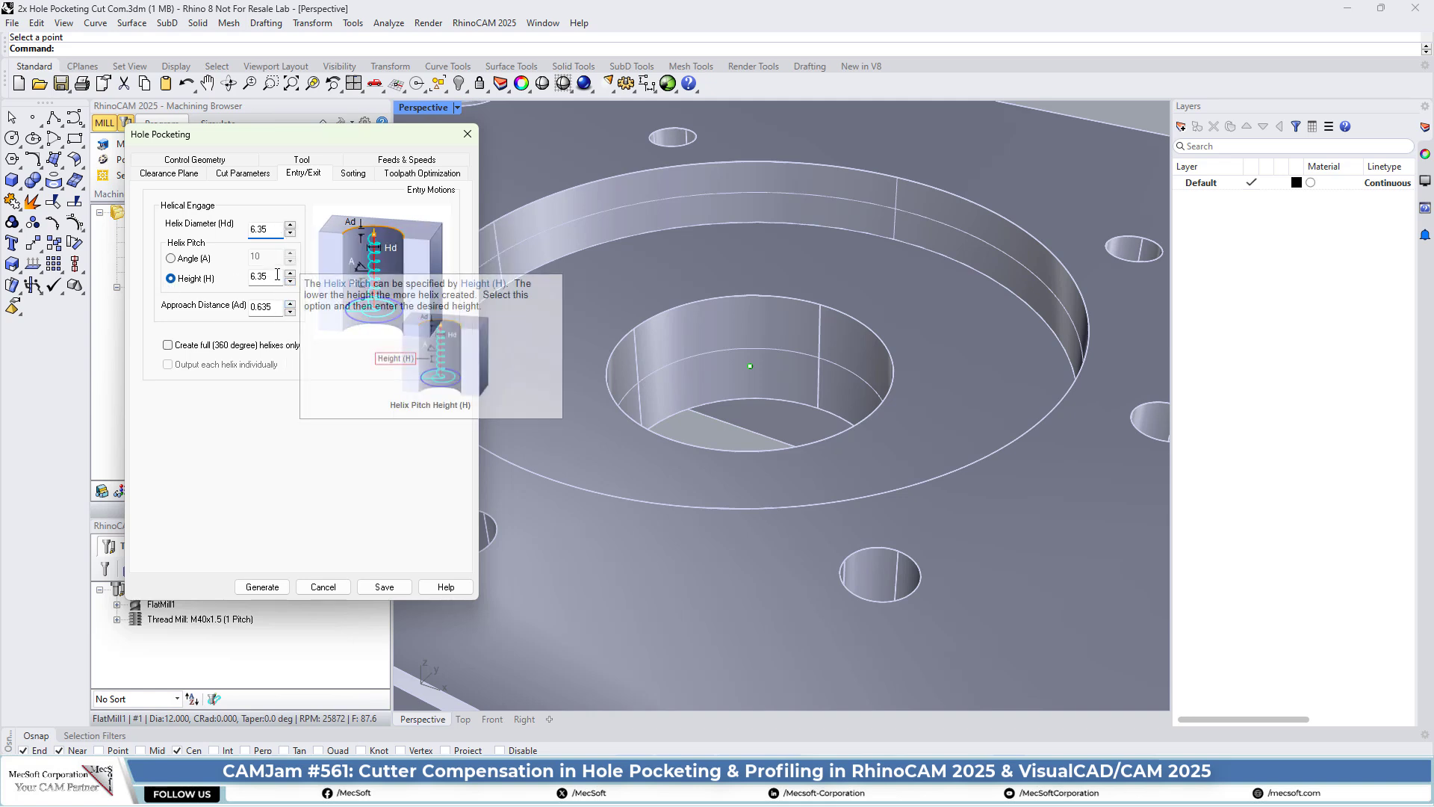
{"action": "left_click", "coordinate": [353, 174]}
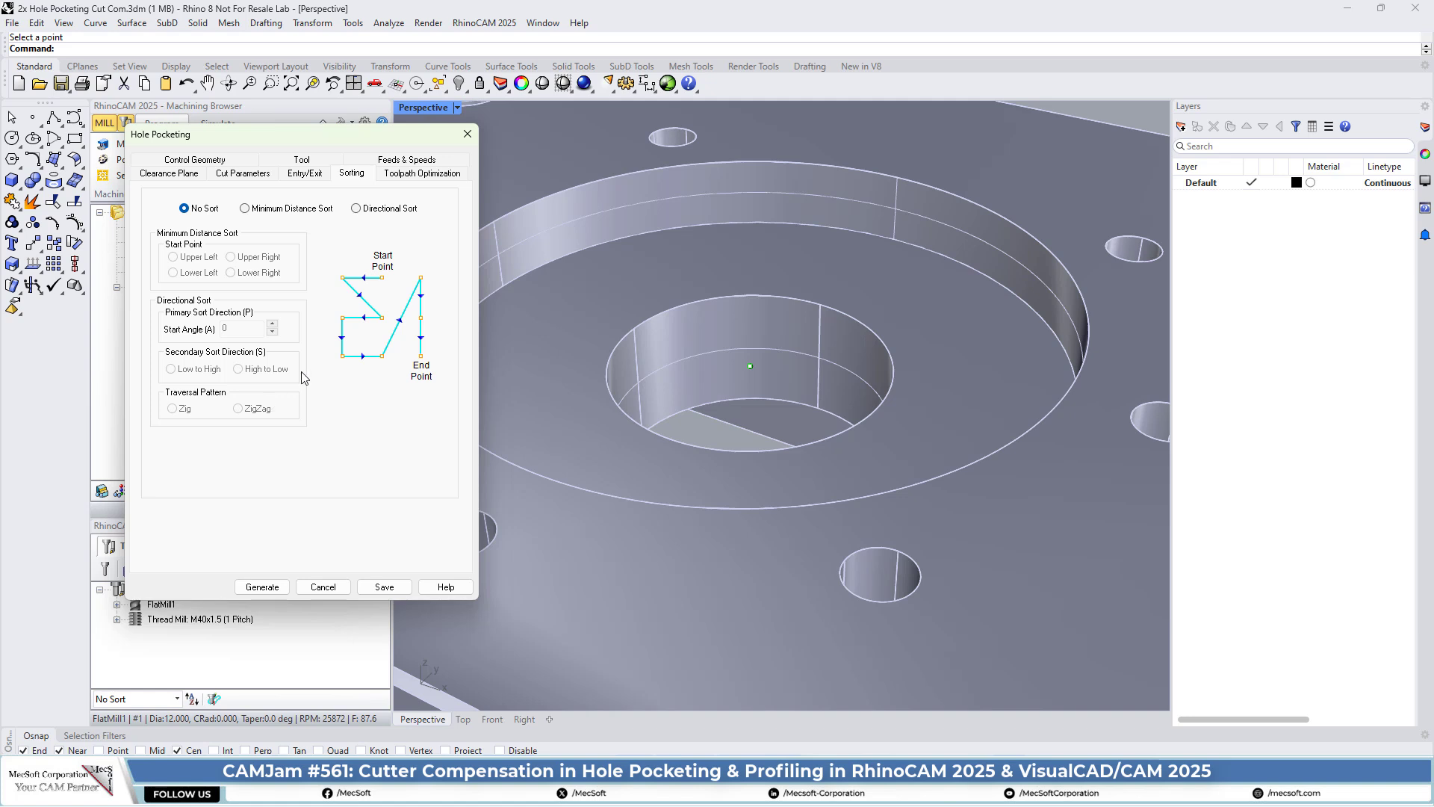
{"action": "left_click", "coordinate": [413, 175]}
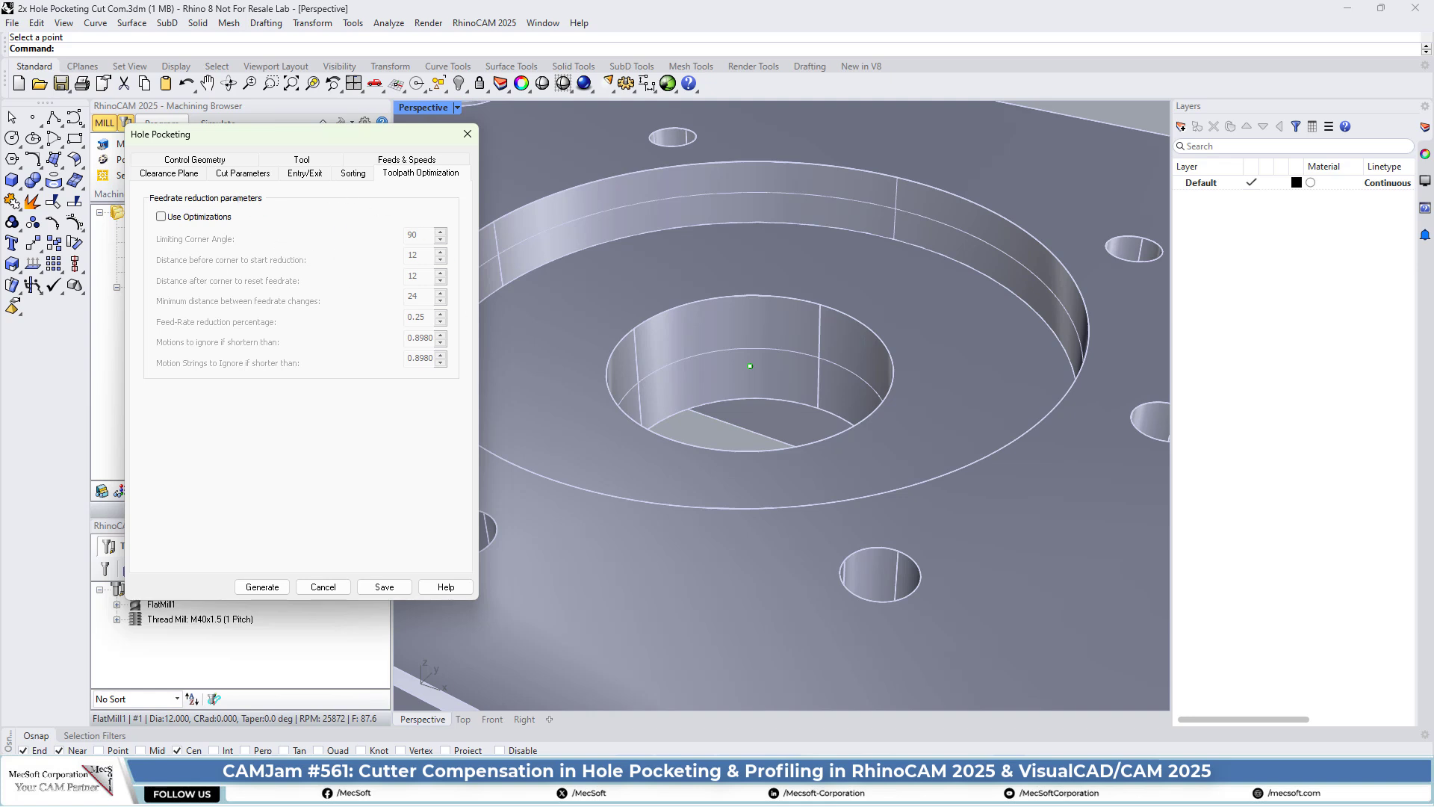
- Generate the Hole Pocketing toolpath and inspect it inside the central hole
{"action": "left_click", "coordinate": [263, 587]}
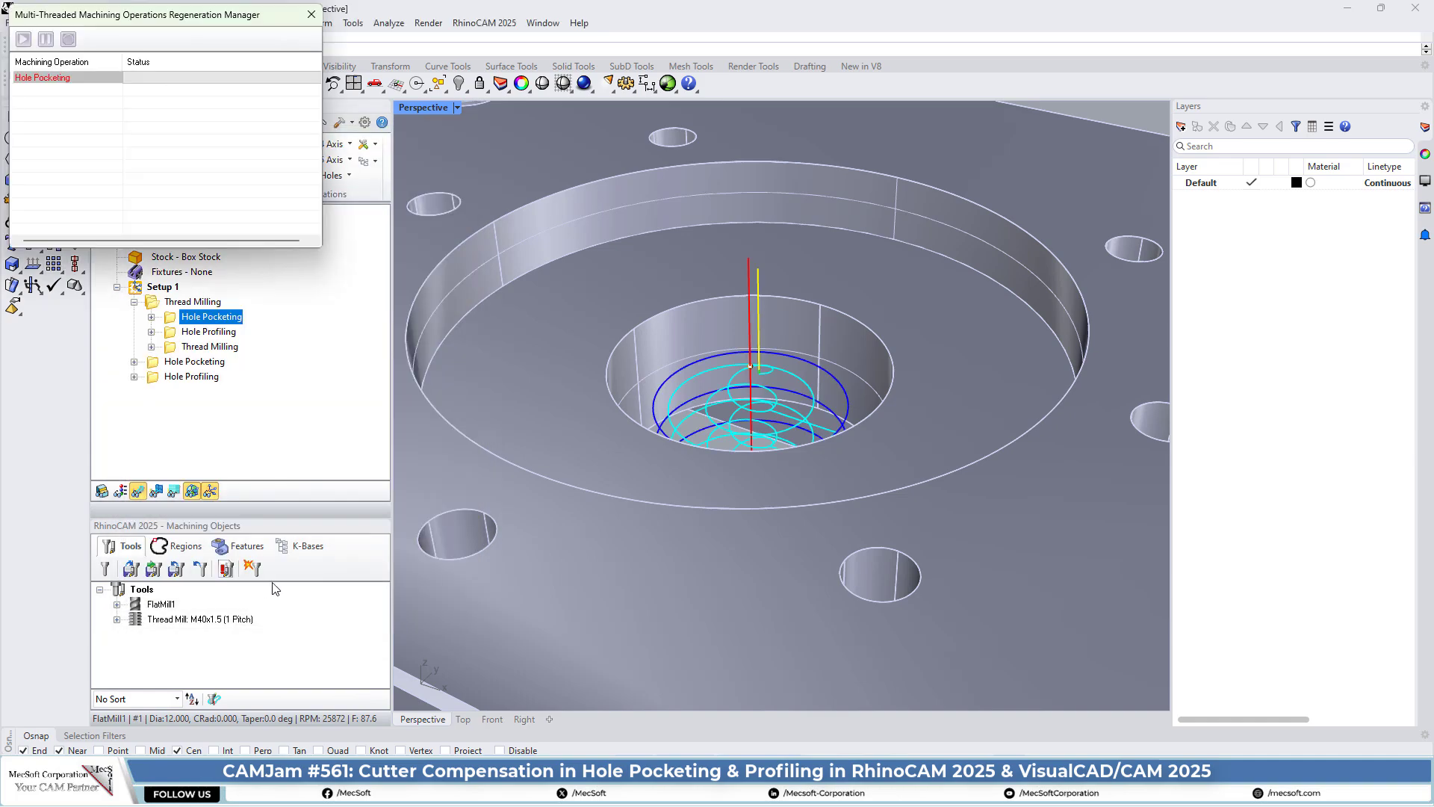
{"action": "right_click_drag", "start_coordinate": [896, 372], "coordinate": [859, 401]}
{"action": "scroll", "coordinate": [702, 445], "scroll_direction": "up", "scroll_amount": 3}
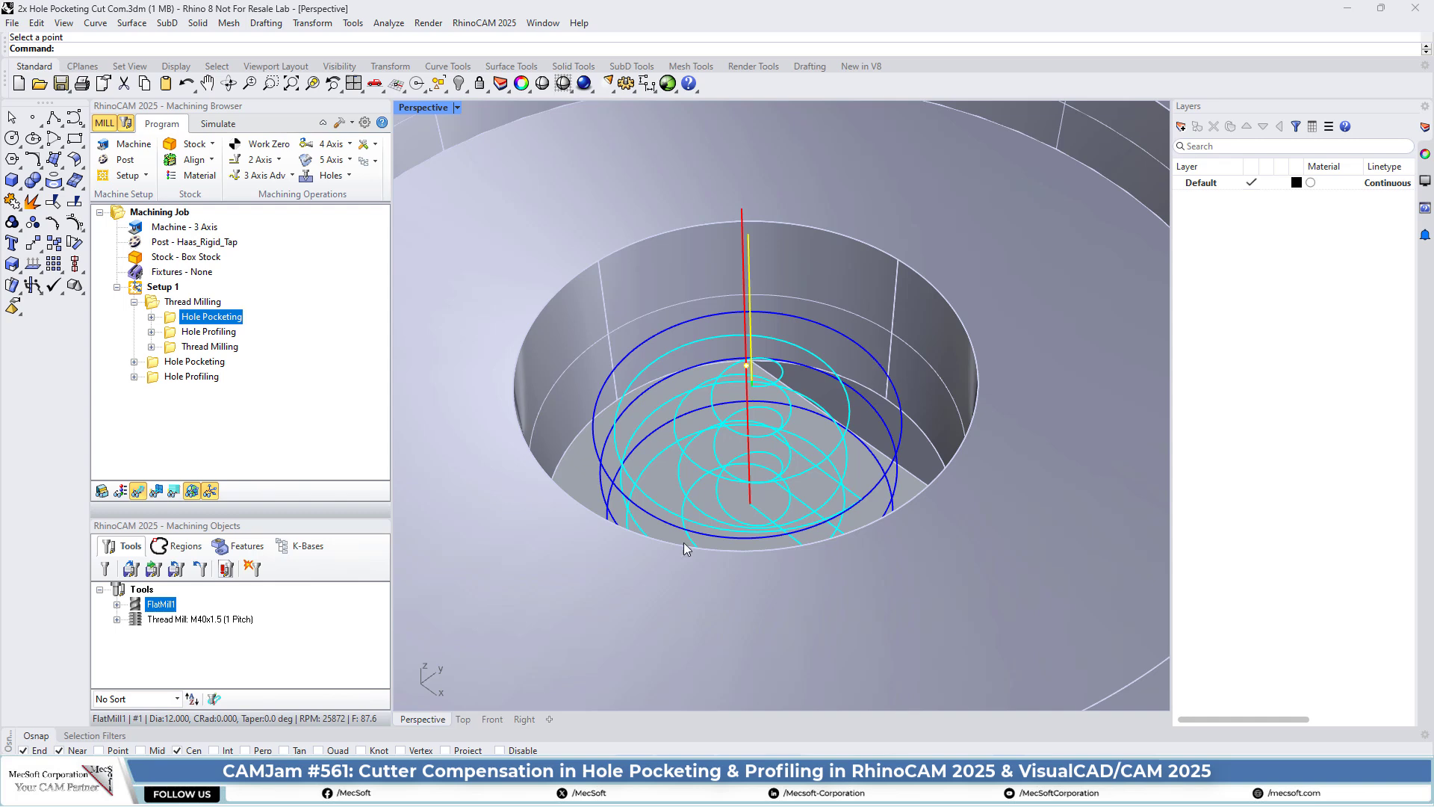
- Make the Hole Pocketing toolpath visible through the part and examine it from the Front and Top views
{"action": "left_click", "coordinate": [361, 92]}
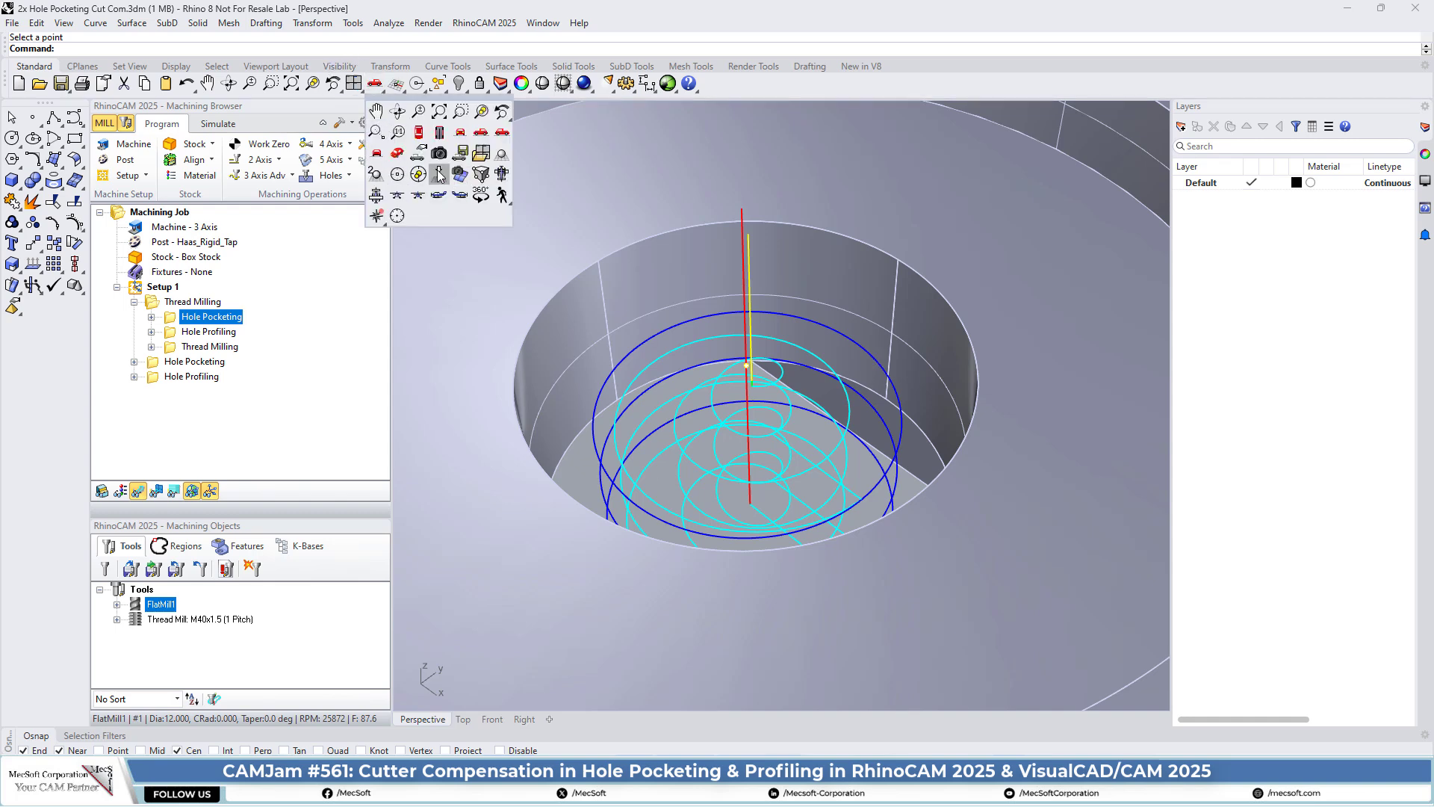
{"action": "left_click", "coordinate": [460, 141]}
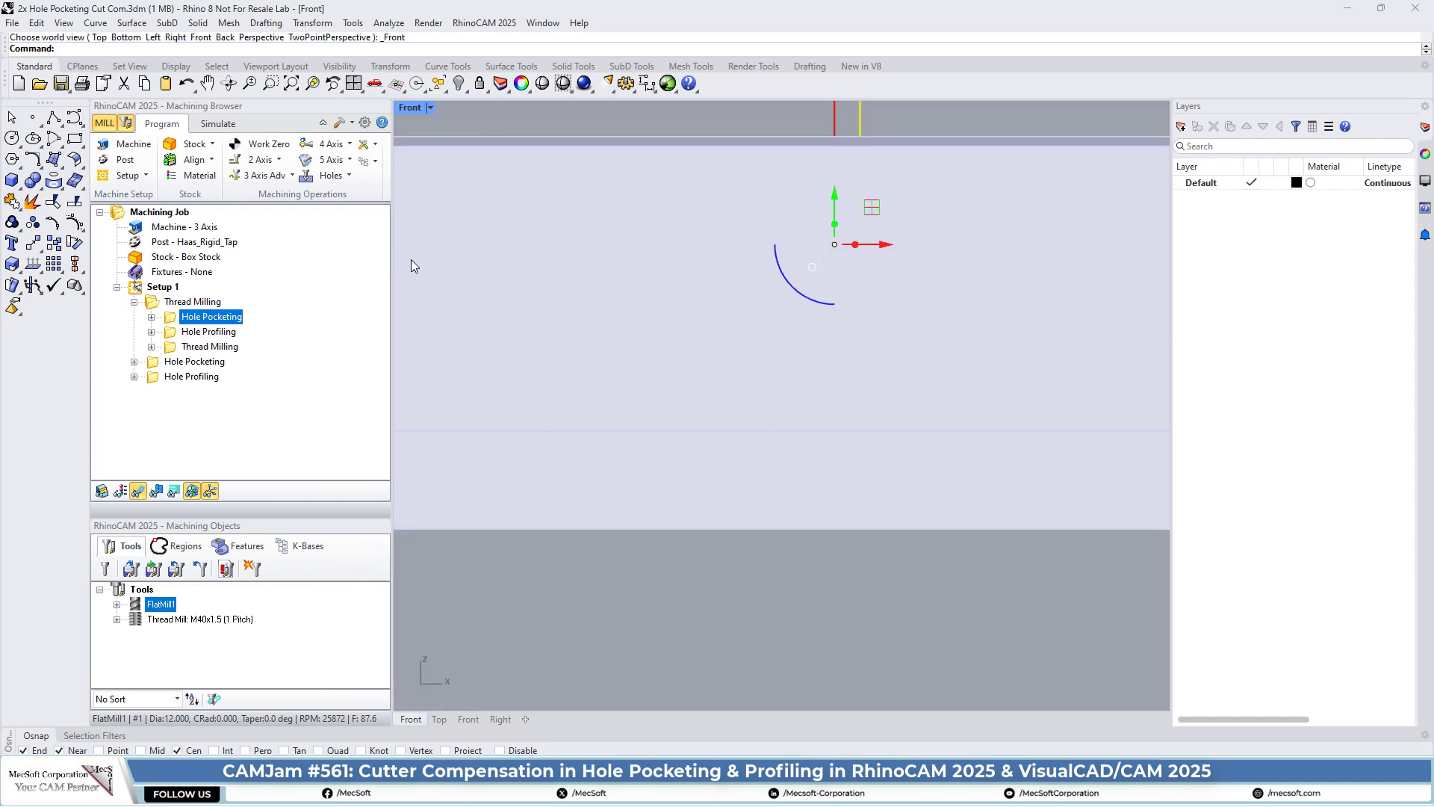
{"action": "left_click", "coordinate": [156, 492]}
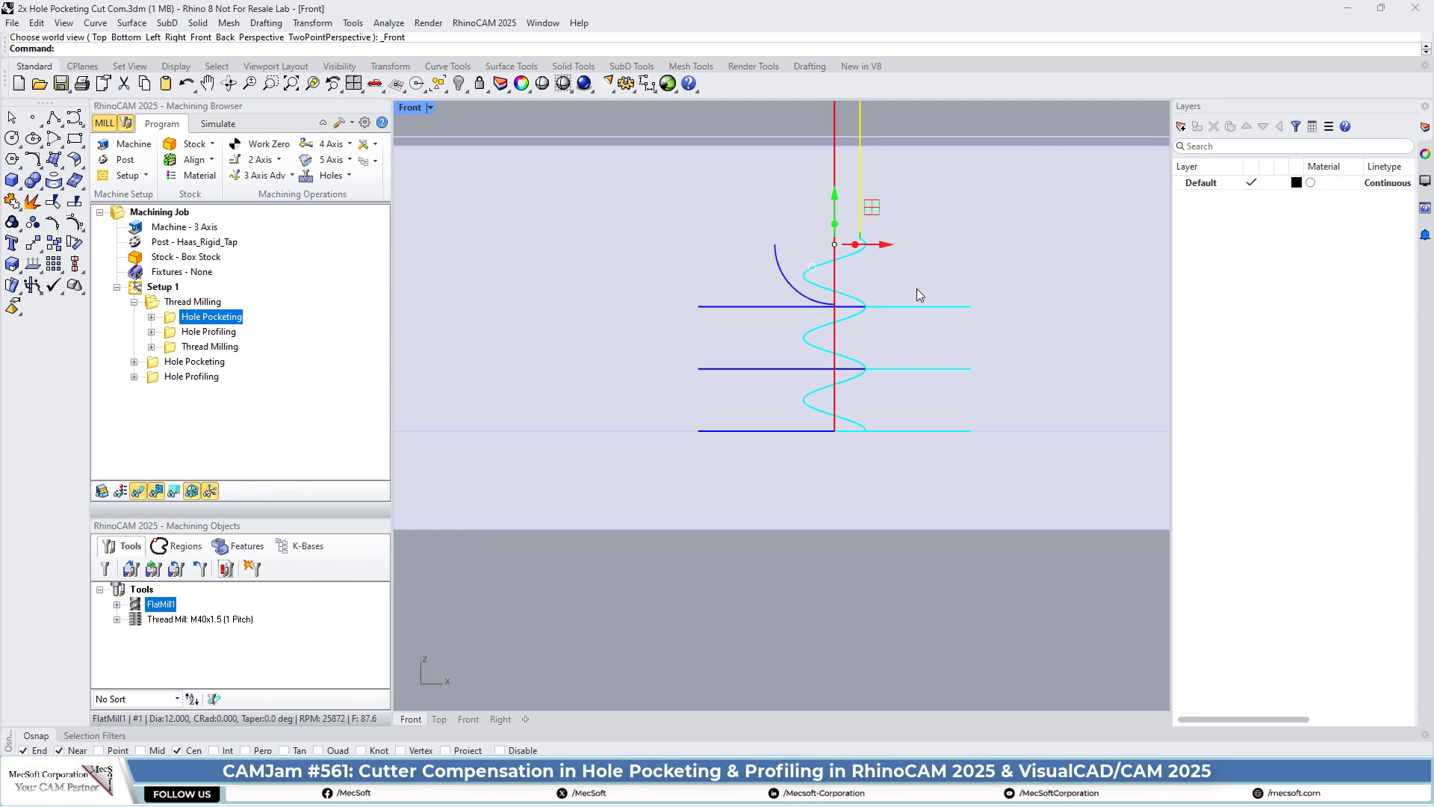
{"action": "scroll", "coordinate": [917, 289], "scroll_direction": "up", "scroll_amount": 2}
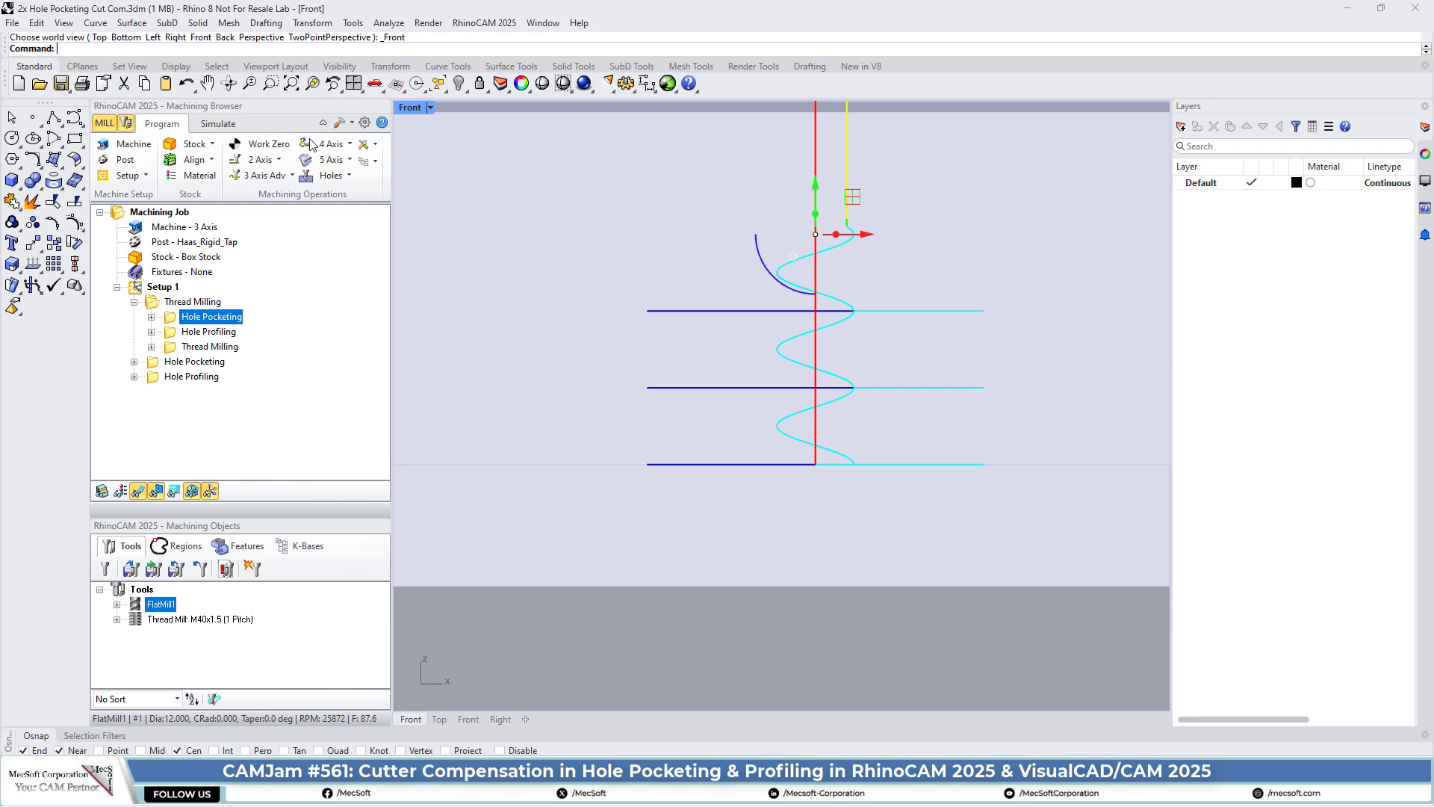
{"action": "left_click", "coordinate": [374, 83]}
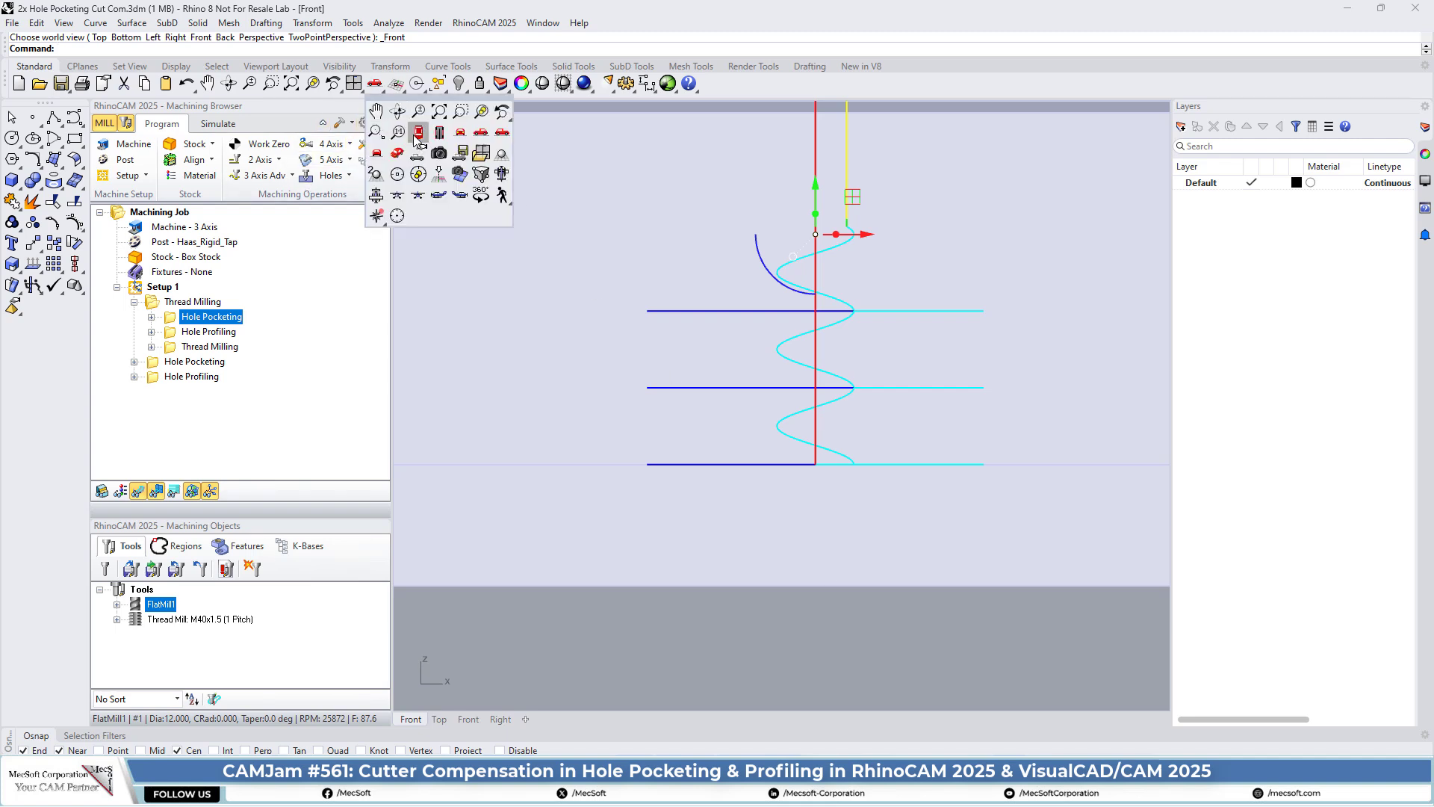
{"action": "left_click", "coordinate": [418, 135]}
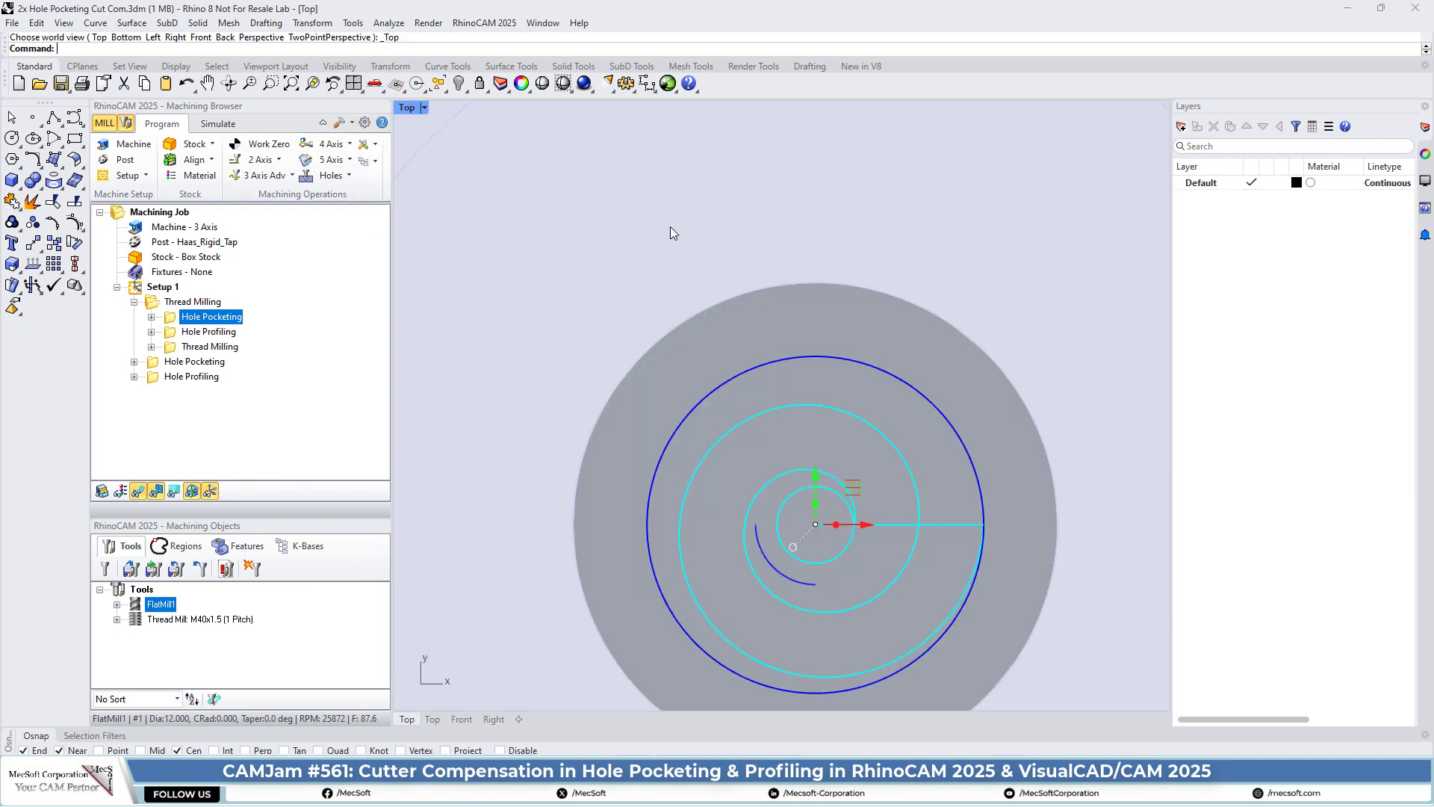
- Return to the Perspective view and examine the Hole Pocketing toolpath inside the central hole
{"action": "left_click", "coordinate": [375, 85]}
{"action": "left_click", "coordinate": [406, 160]}
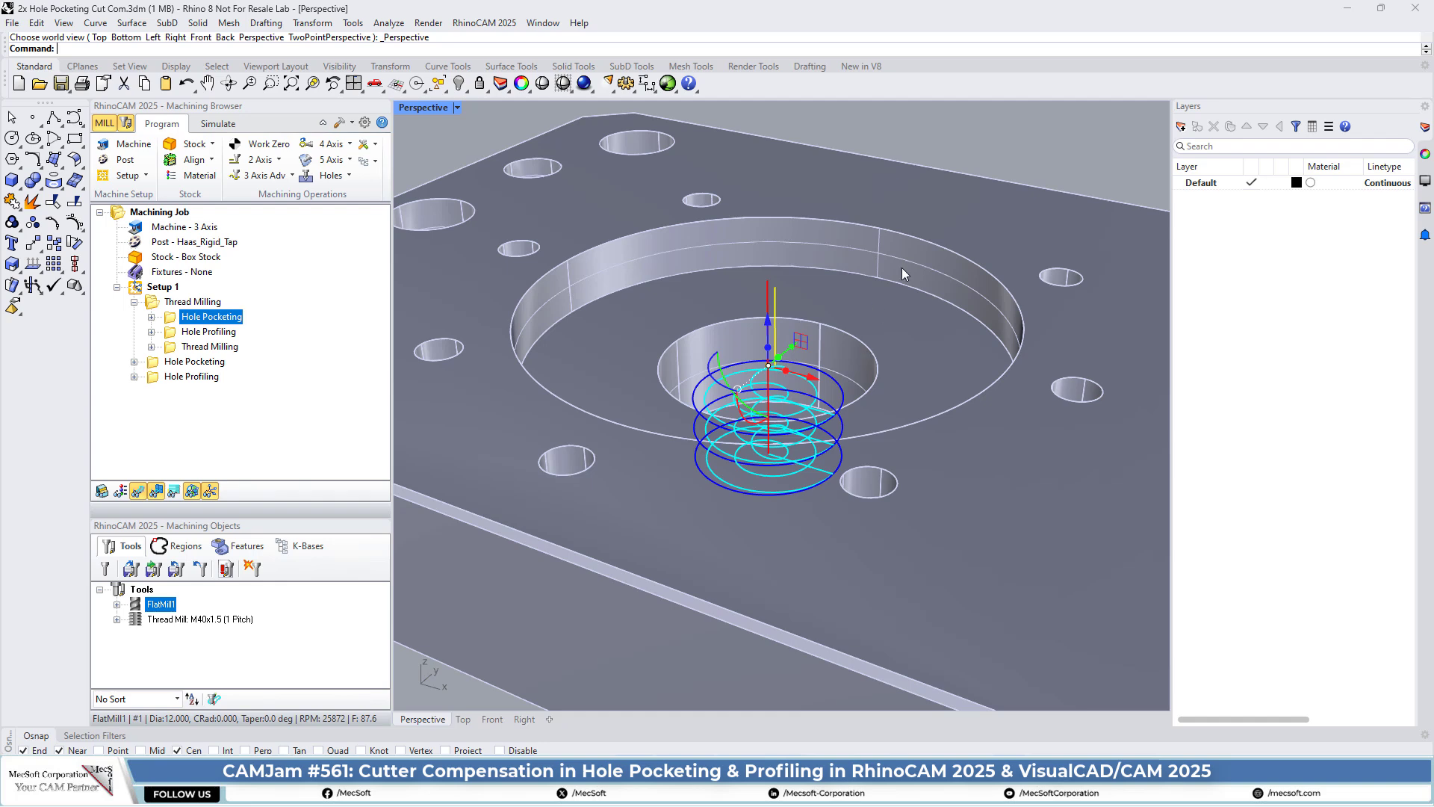
{"action": "left_click", "coordinate": [1000, 146]}
{"action": "right_click_drag", "start_coordinate": [783, 285], "coordinate": [805, 369]}
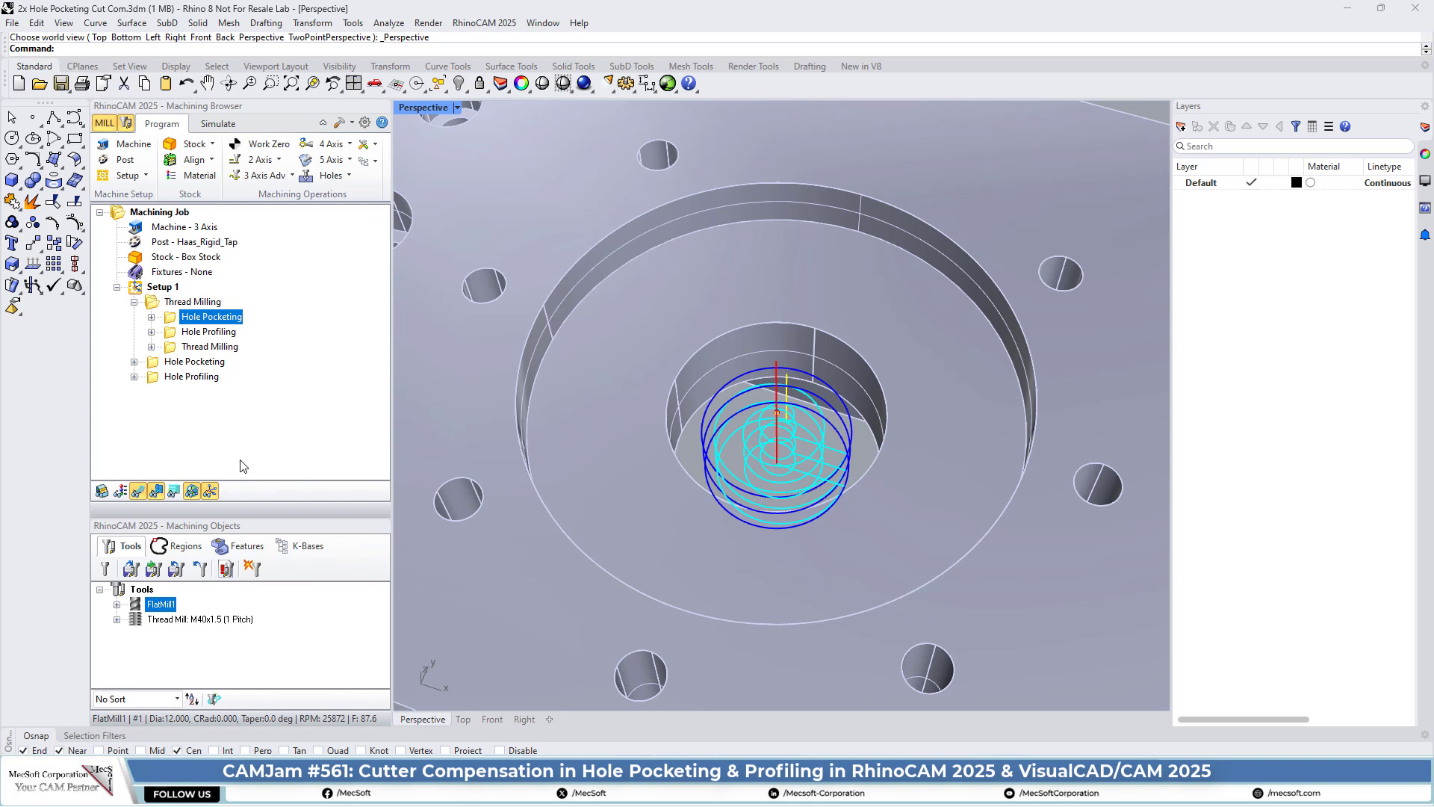
- Show the stock and simulate the Hole Pocketing operation, continuing past the holder/shank collision error
{"action": "left_click", "coordinate": [217, 123]}
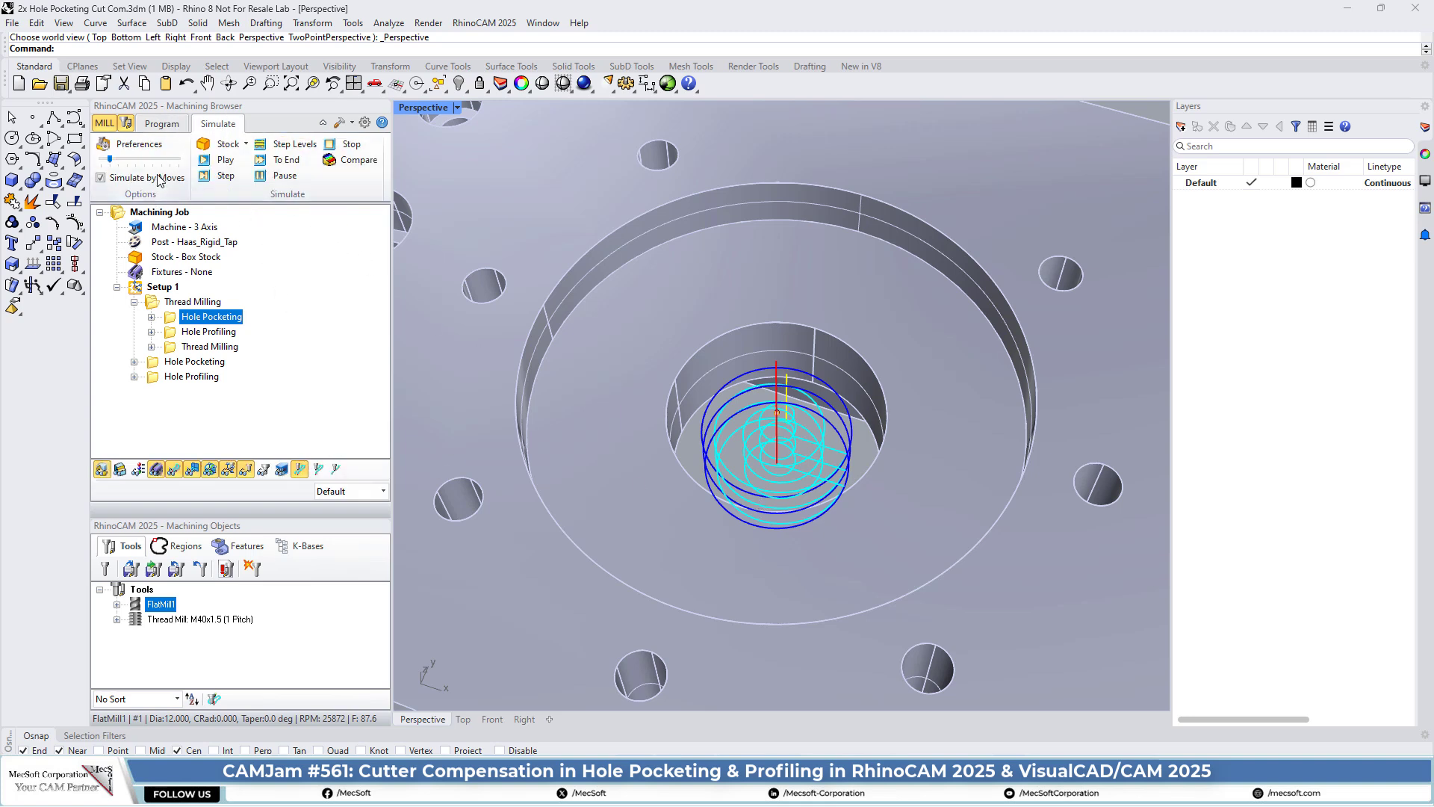
{"action": "left_click", "coordinate": [119, 470]}
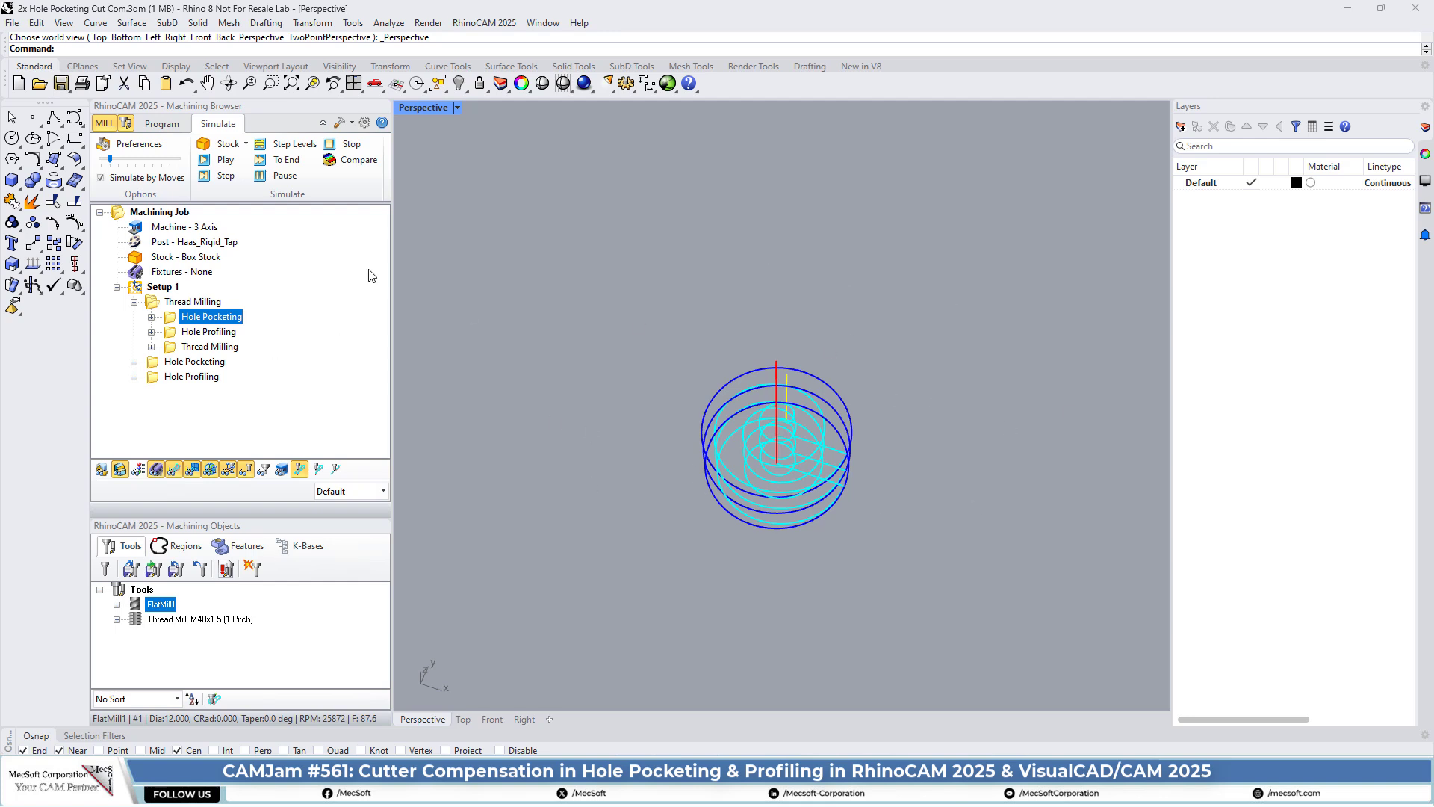
{"action": "left_click", "coordinate": [228, 161]}
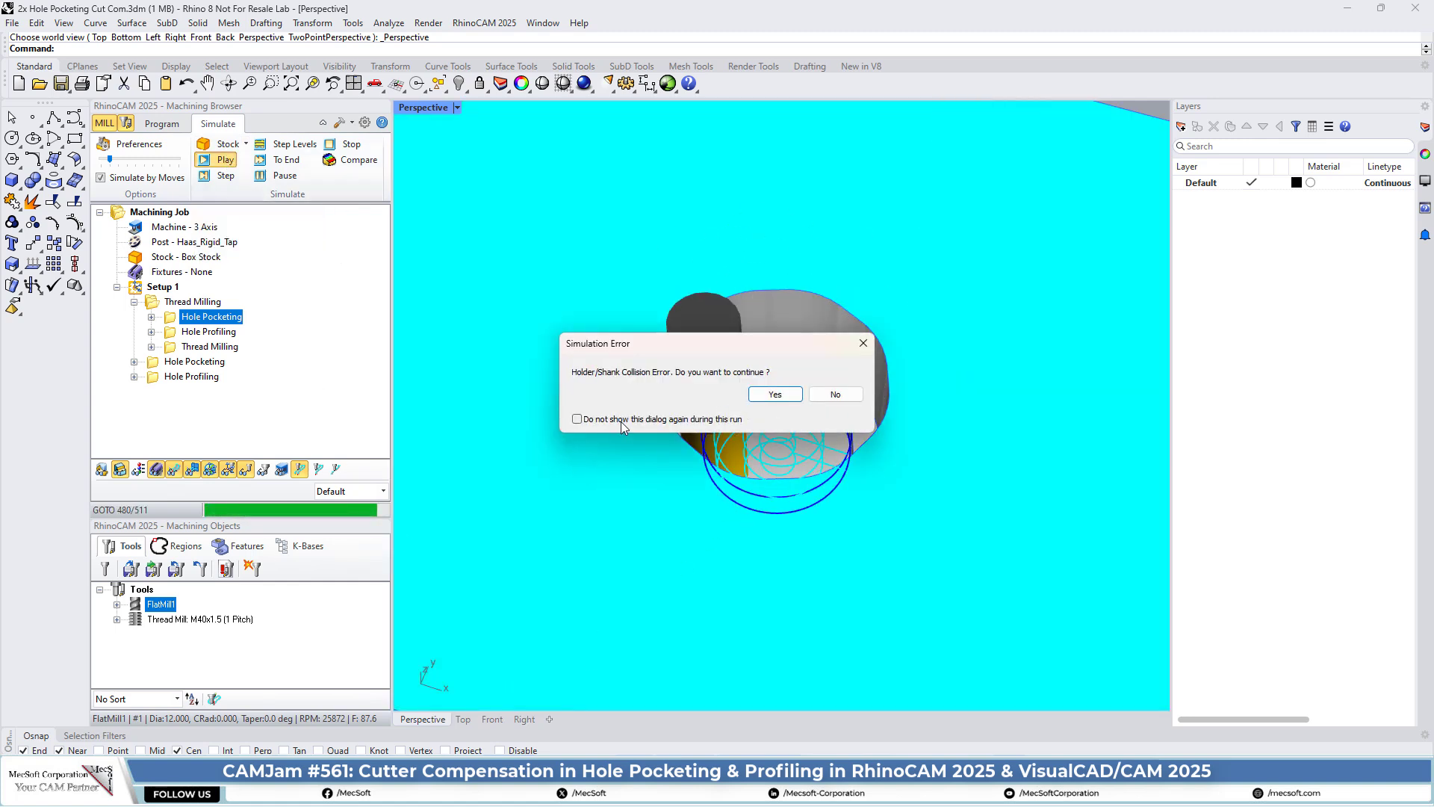
{"action": "left_click", "coordinate": [781, 394]}
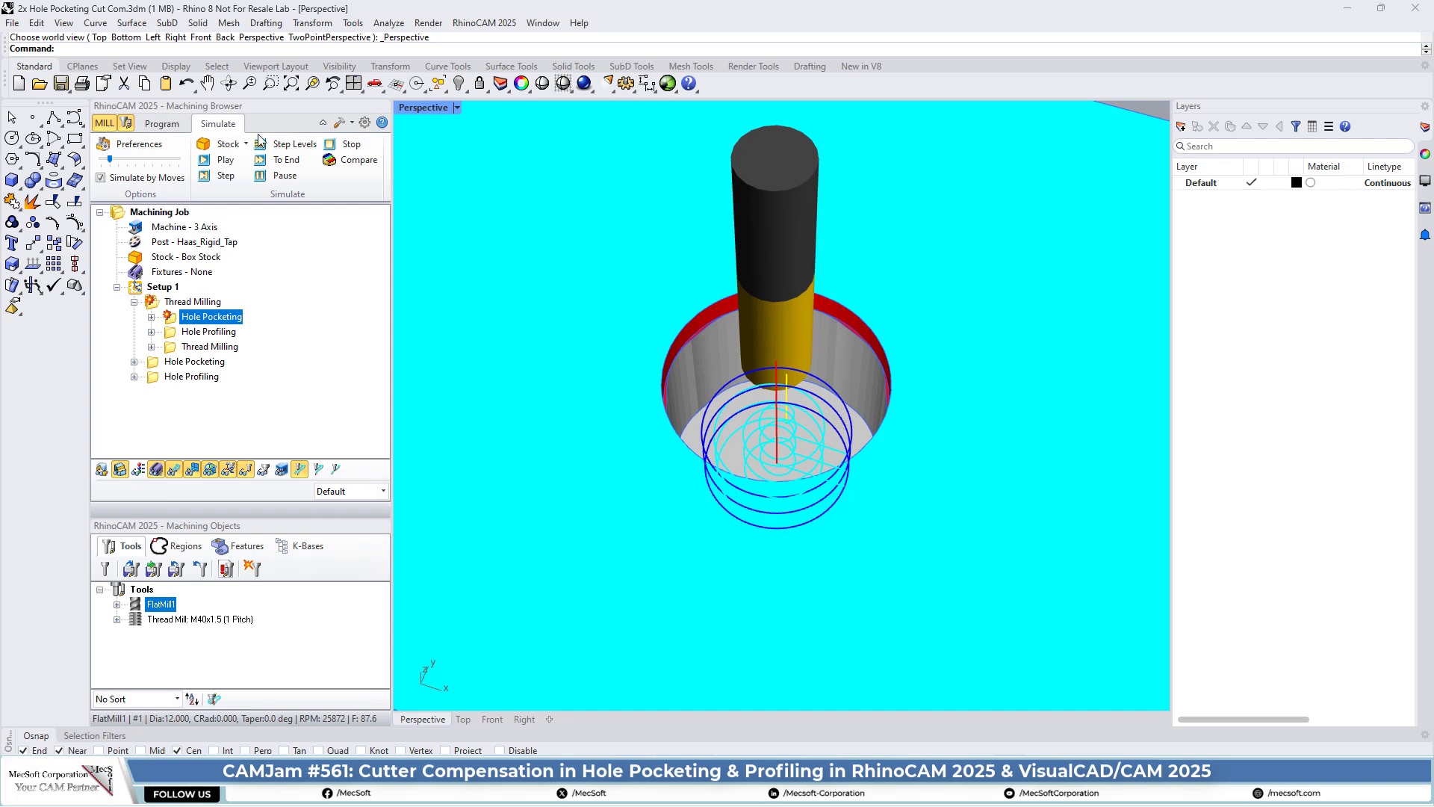
- Leave the simulation and clear the collision flag and displayed tool from the Hole Pocketing operation
{"action": "left_click", "coordinate": [174, 130]}
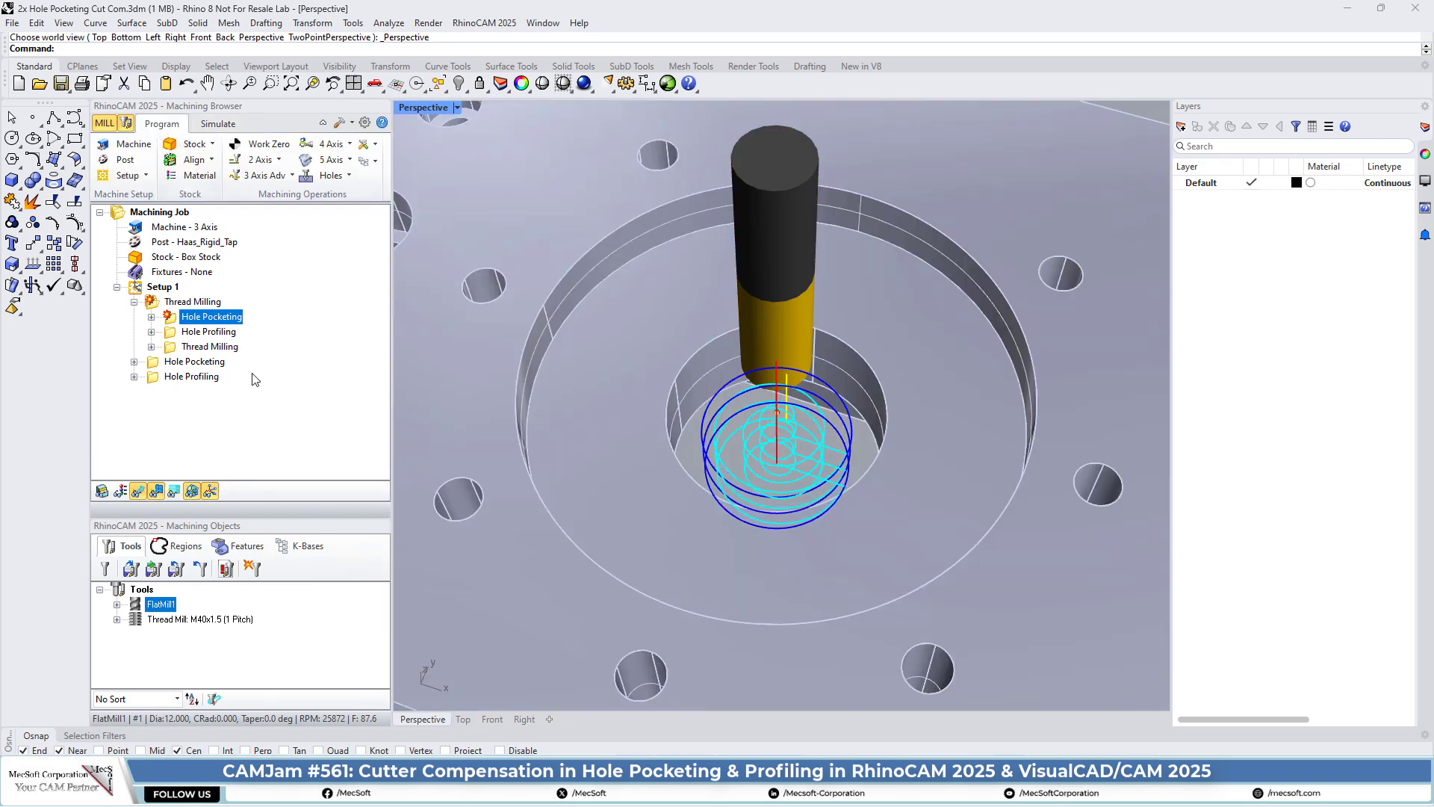
{"action": "right_click", "coordinate": [234, 319]}
{"action": "left_click", "coordinate": [278, 329]}
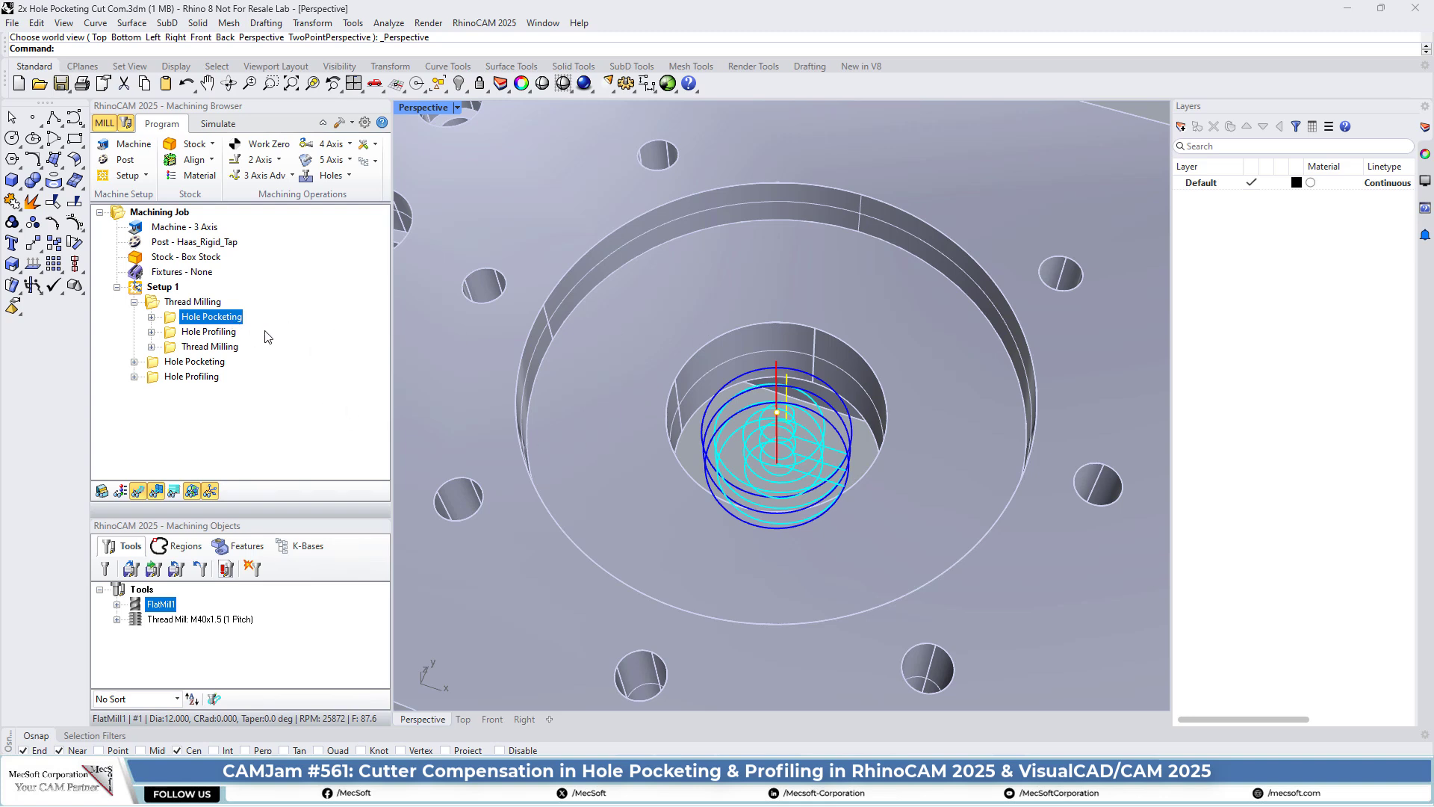
- Examine the Hole Profiling toolpath in the central hole and review the operation's part region, tool, feeds and clearance plane
{"action": "left_click", "coordinate": [174, 334]}
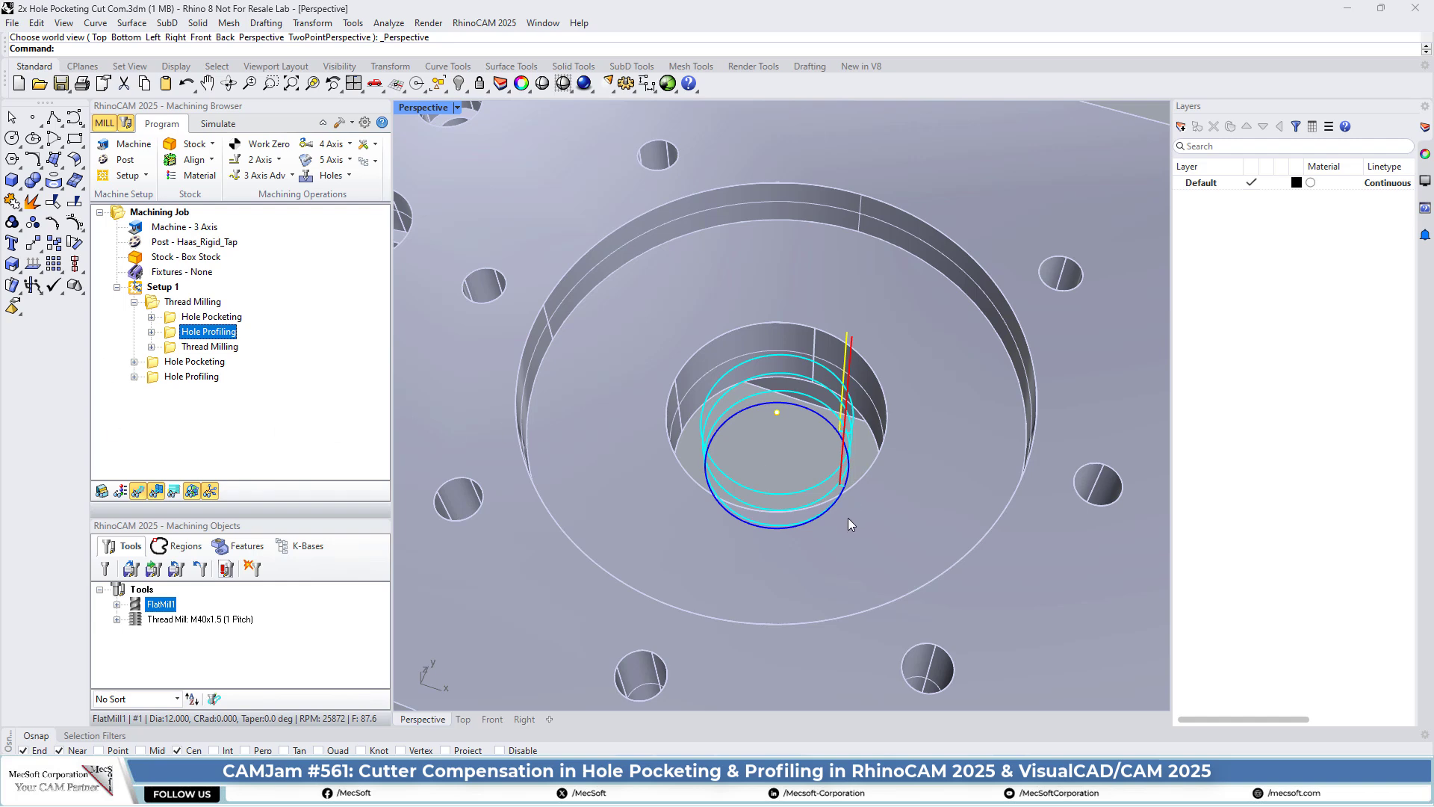
{"action": "right_click_drag", "start_coordinate": [849, 518], "coordinate": [822, 465]}
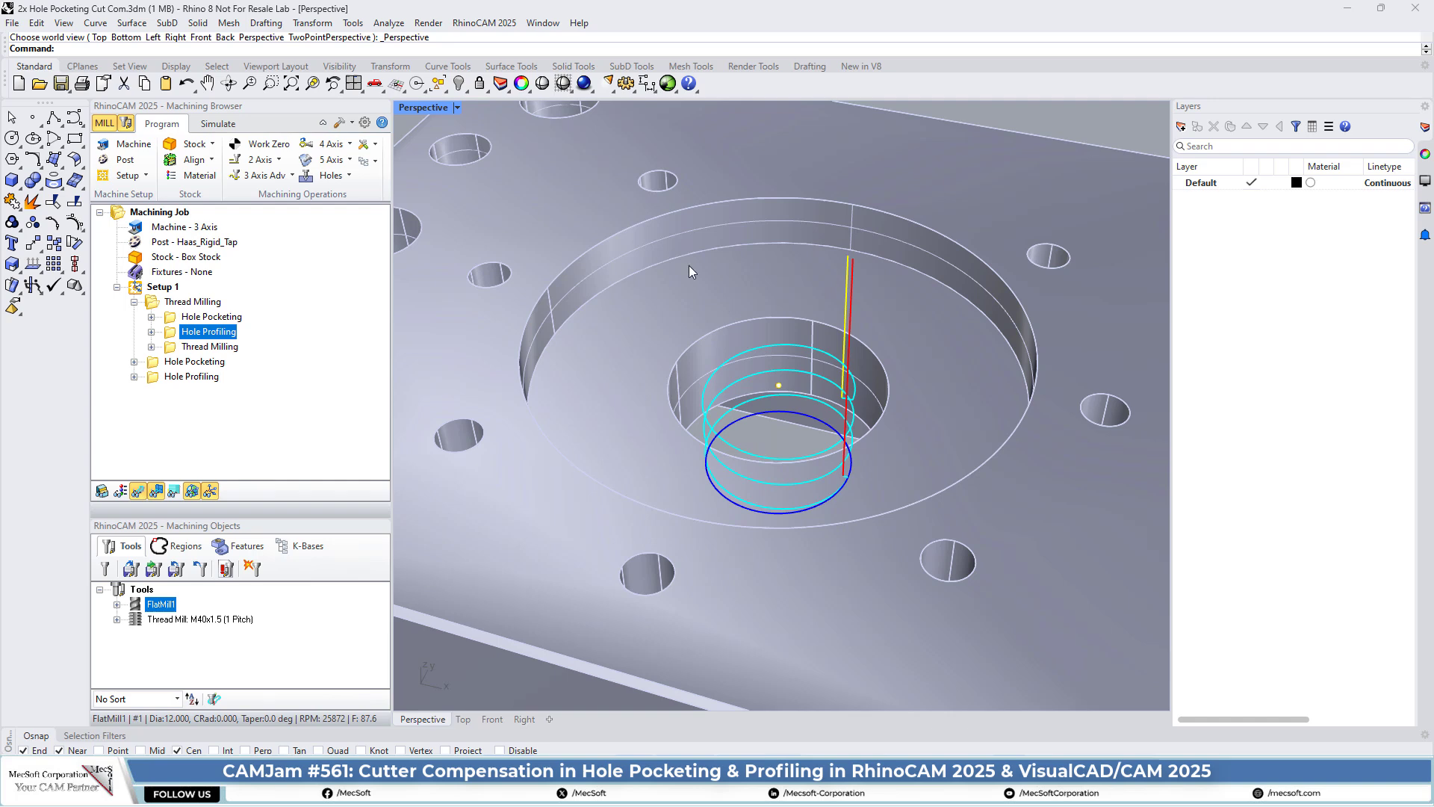
{"action": "double_click", "coordinate": [173, 336]}
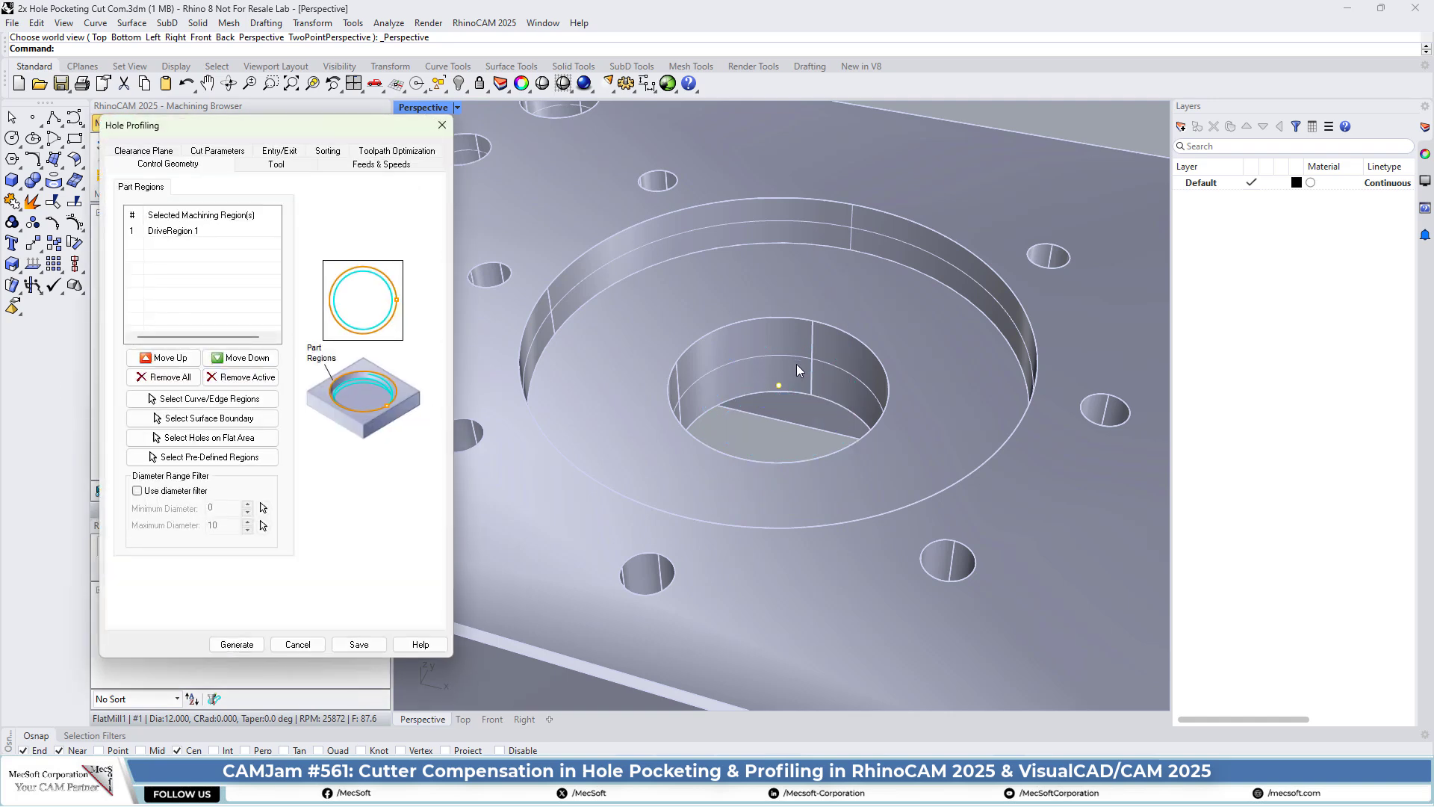
{"action": "left_click", "coordinate": [270, 165]}
{"action": "left_click", "coordinate": [388, 166]}
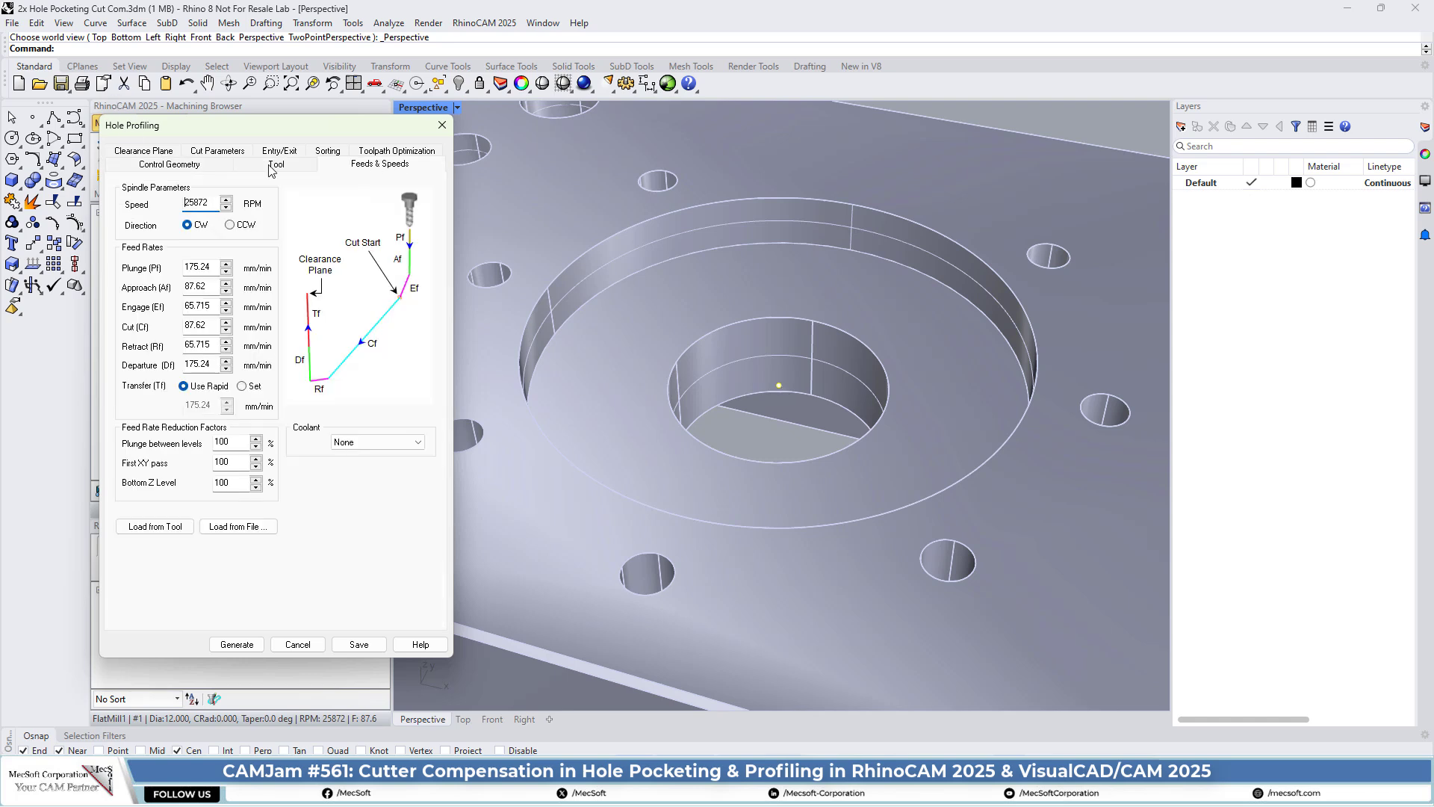
{"action": "left_click", "coordinate": [143, 151]}
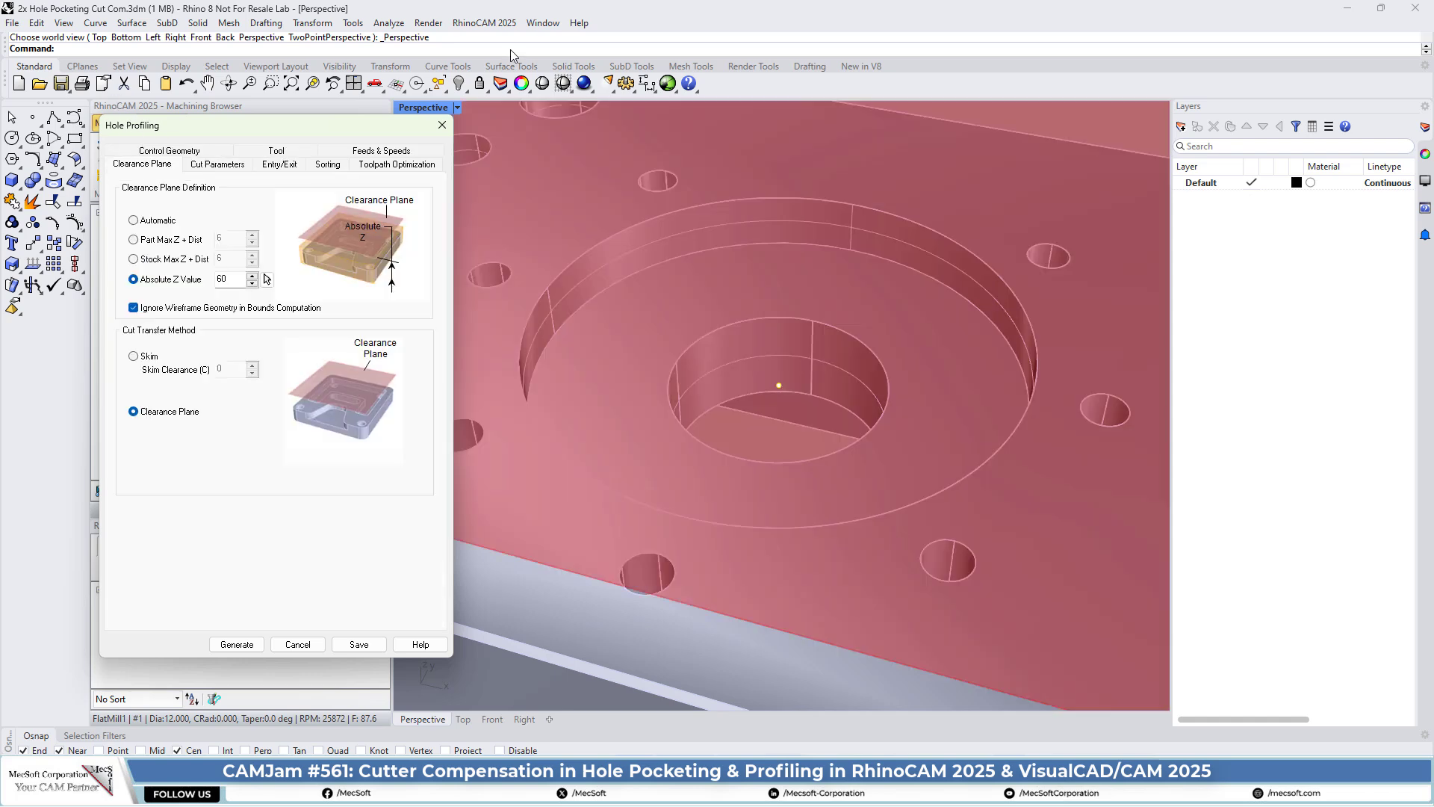
- Review the Hole Profiling cut parameters, including the compensation mode, hole diameter and arc diameter option
{"action": "left_click", "coordinate": [227, 166]}
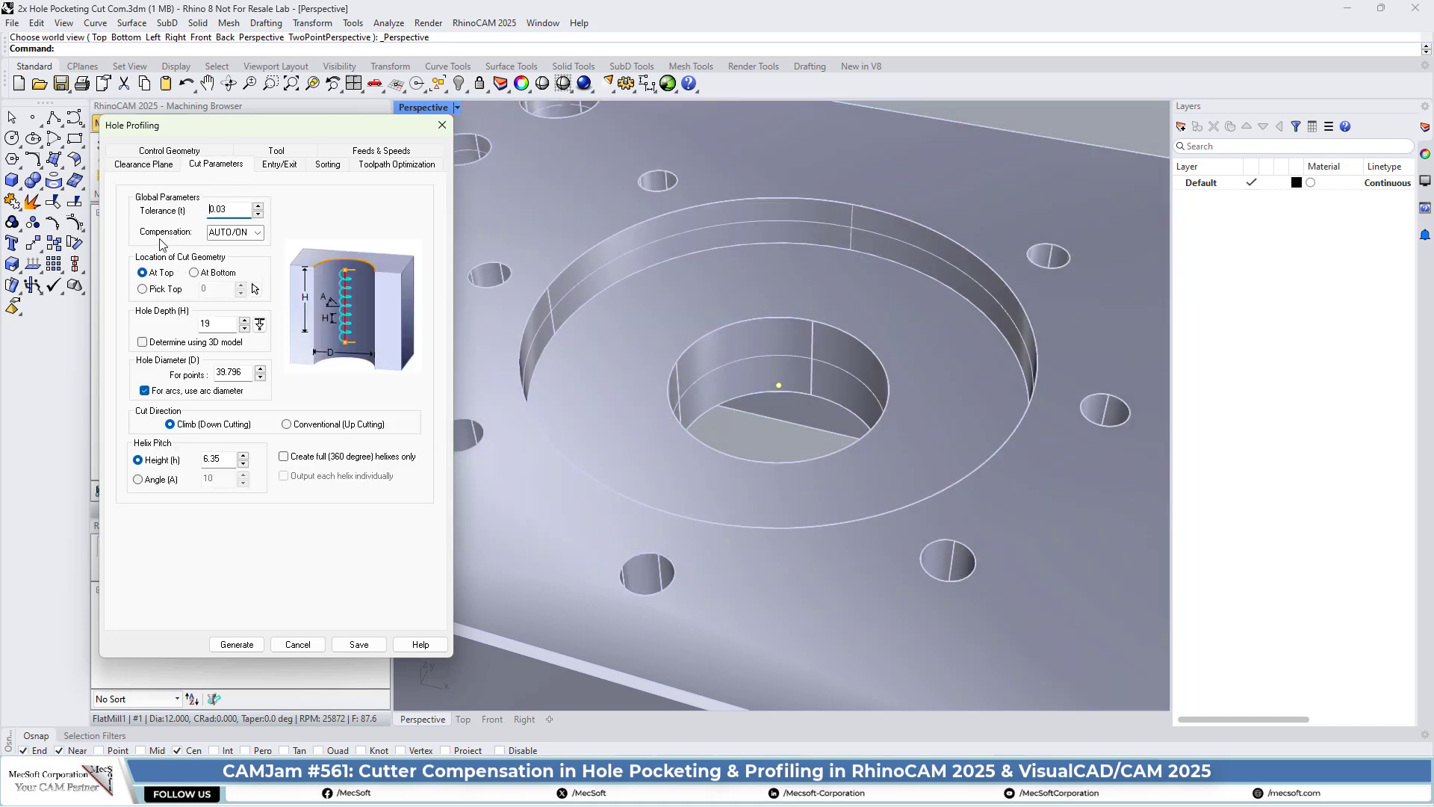
{"action": "left_click", "coordinate": [257, 232]}
{"action": "double_click", "coordinate": [247, 373]}
{"action": "left_click", "coordinate": [144, 390]}
- Review the tool's cutter compensation register and the entry/exit motions, sorting and toolpath optimization settings of Hole Profiling
{"action": "left_click", "coordinate": [275, 154]}
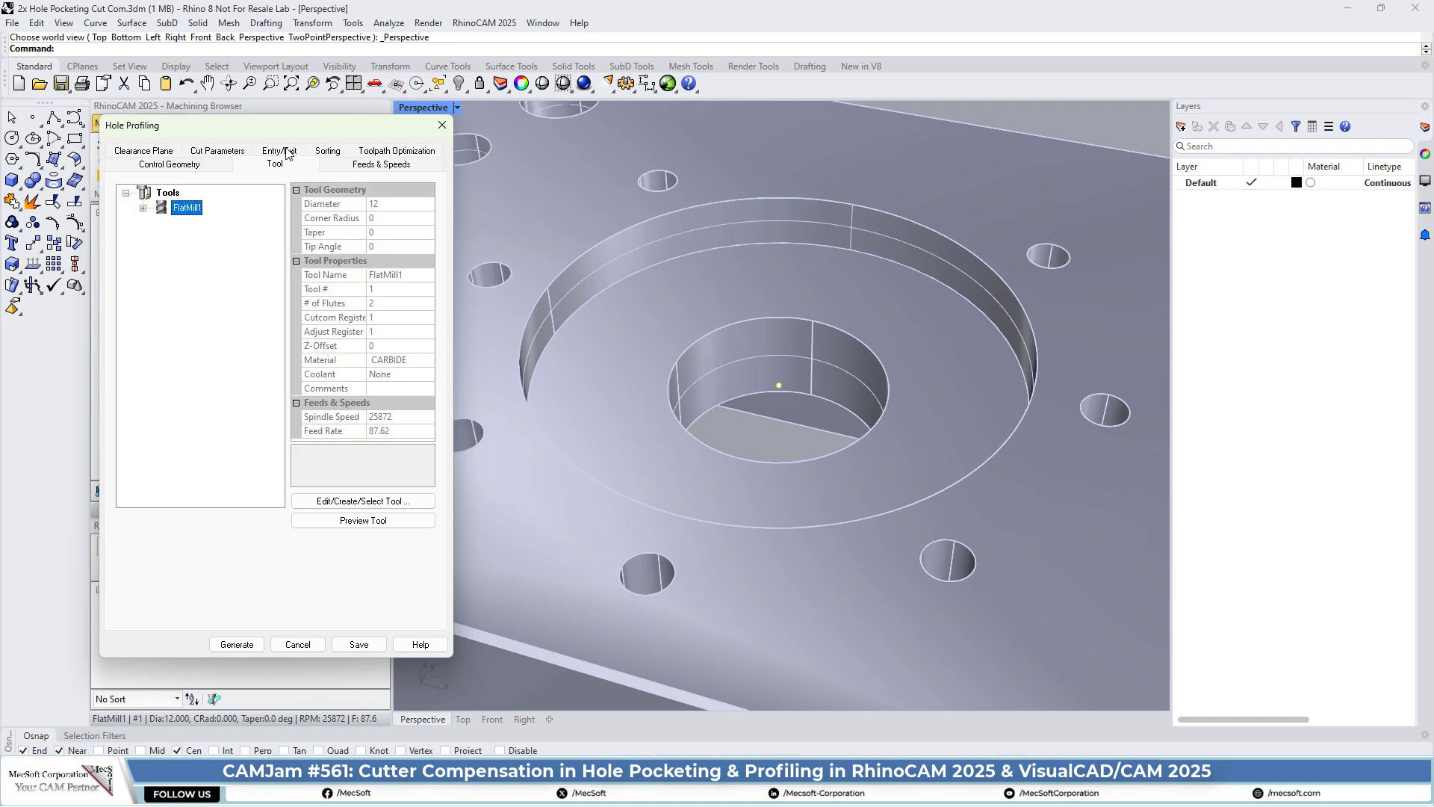
{"action": "left_click", "coordinate": [286, 151]}
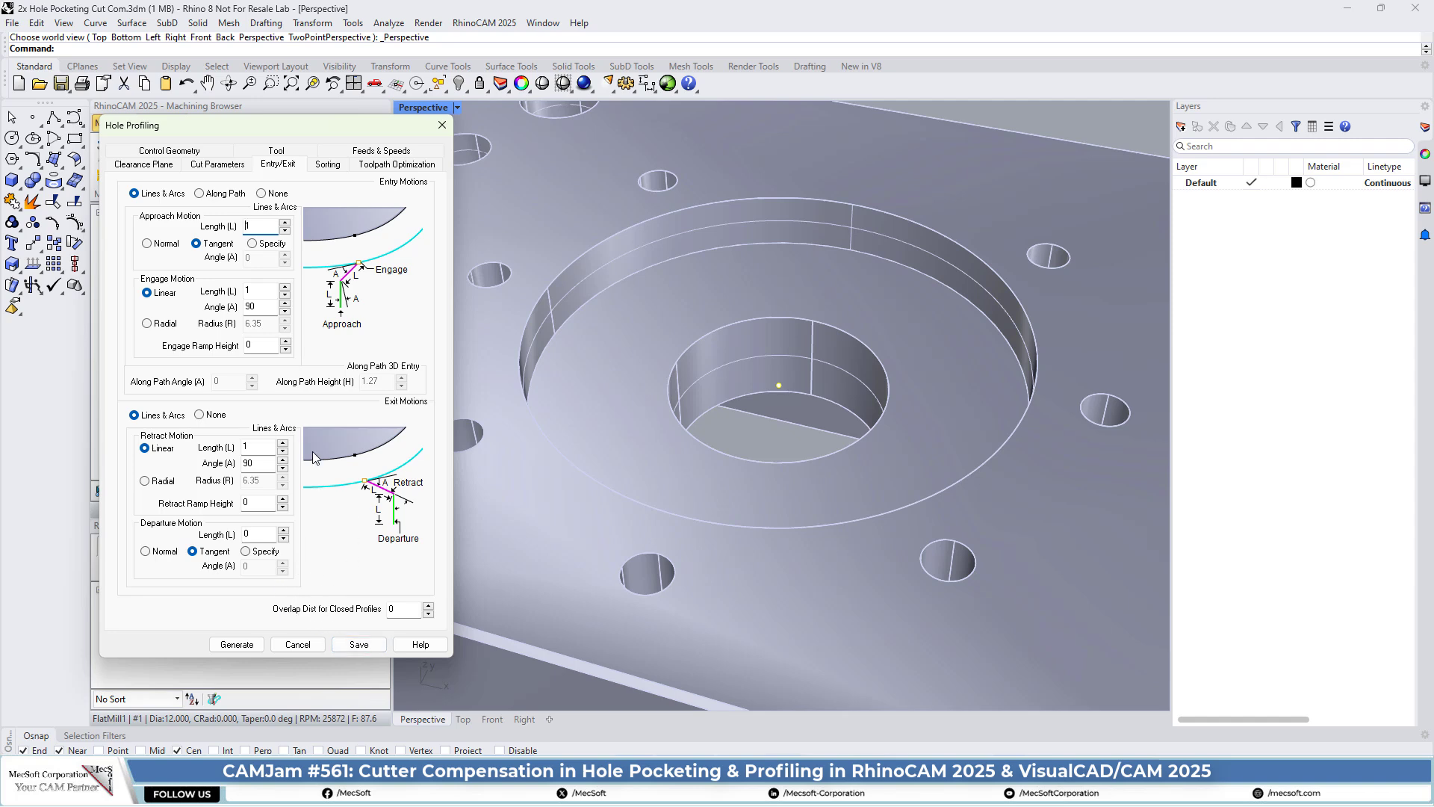
{"action": "left_click", "coordinate": [329, 166]}
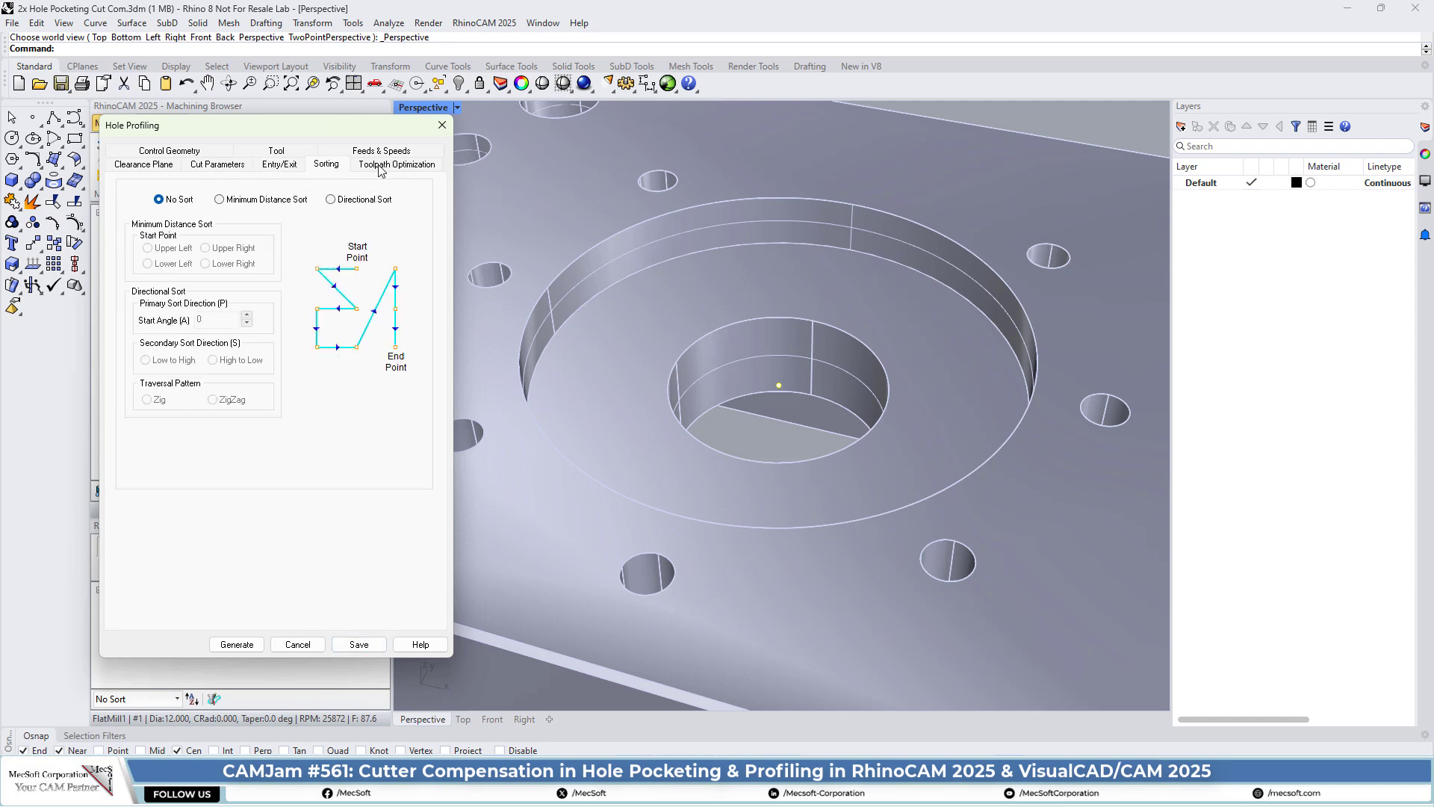
{"action": "left_click", "coordinate": [381, 166]}
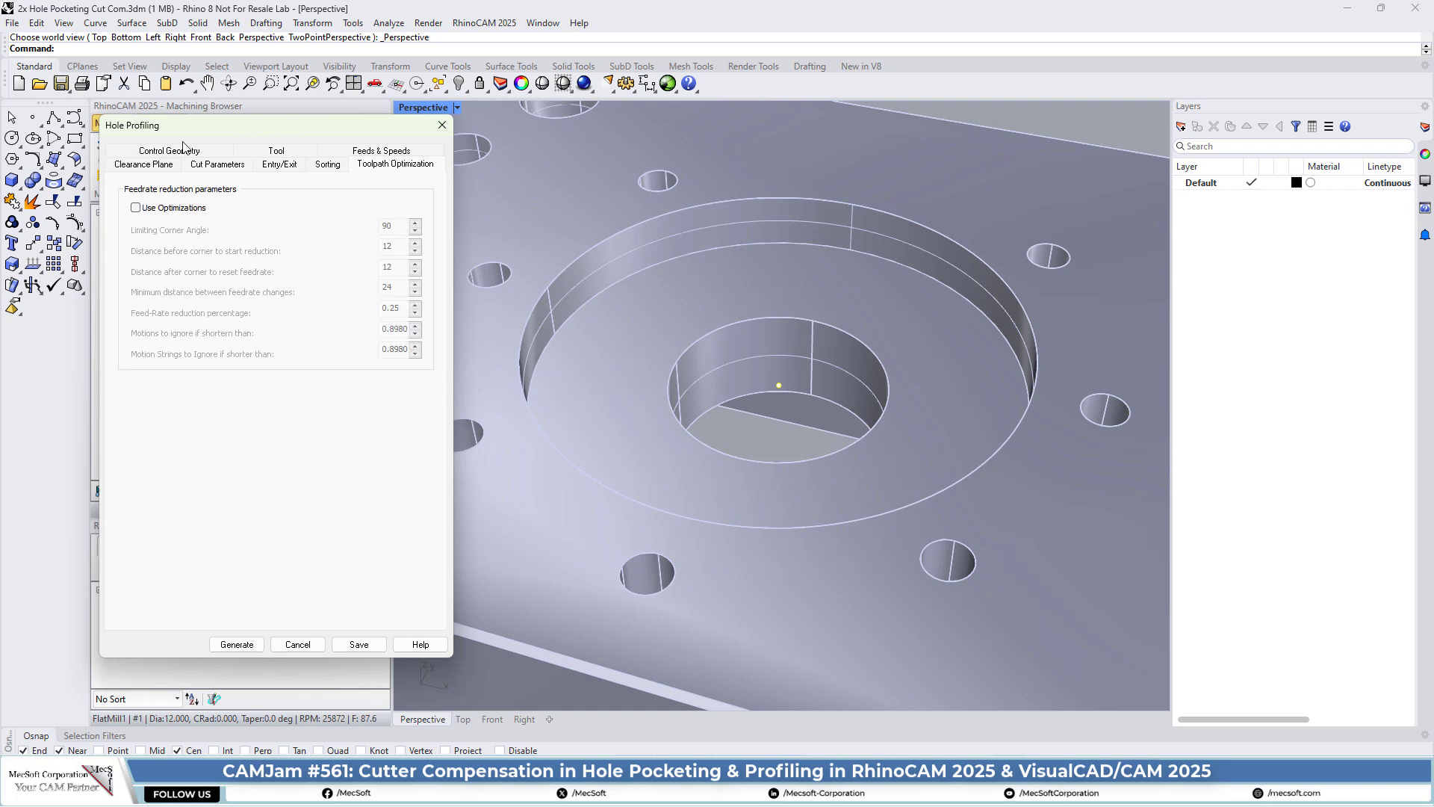
- Generate the Hole Profiling toolpath and examine it inside the central hole from above and at an angle
{"action": "left_click", "coordinate": [240, 645]}
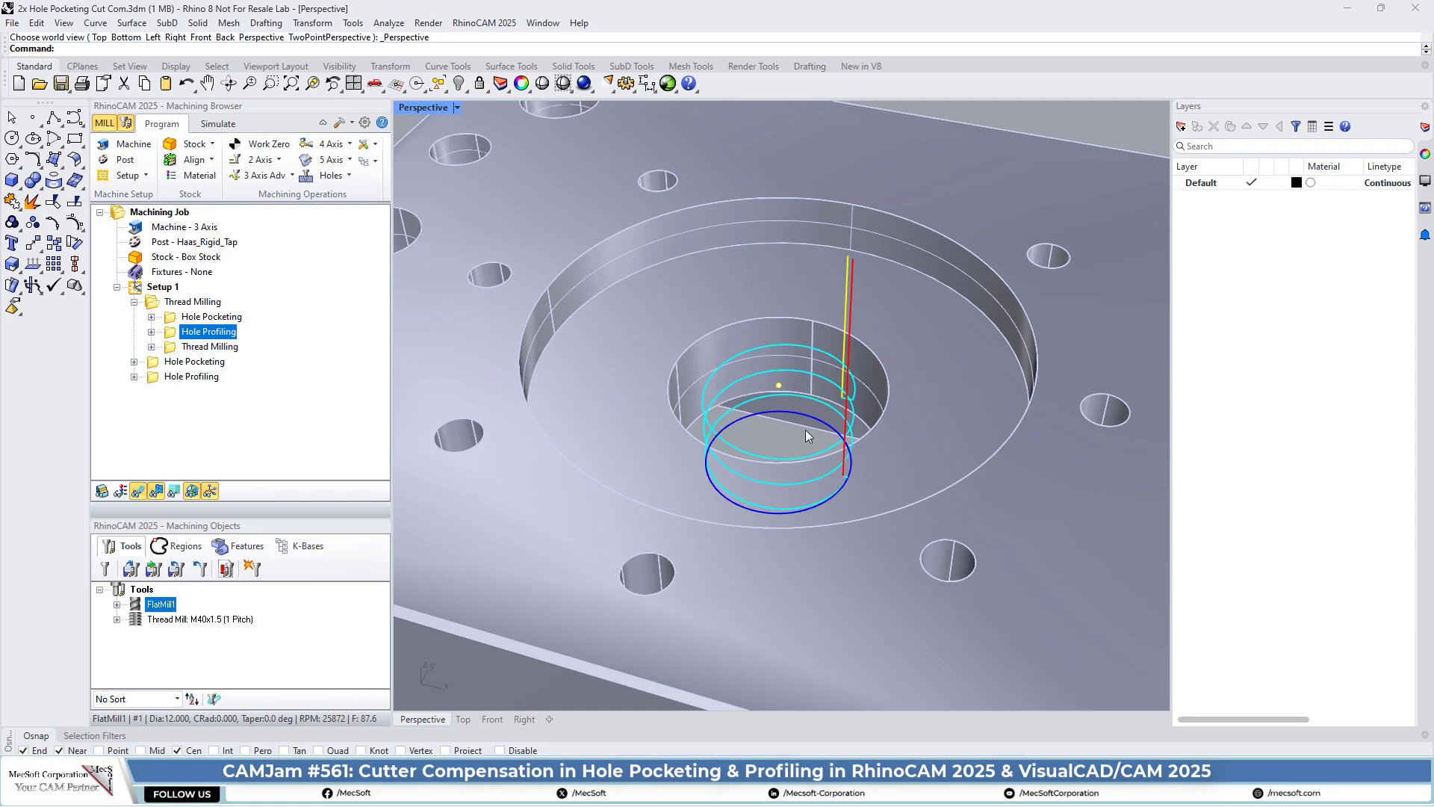
{"action": "right_click_drag", "start_coordinate": [825, 425], "coordinate": [859, 490]}
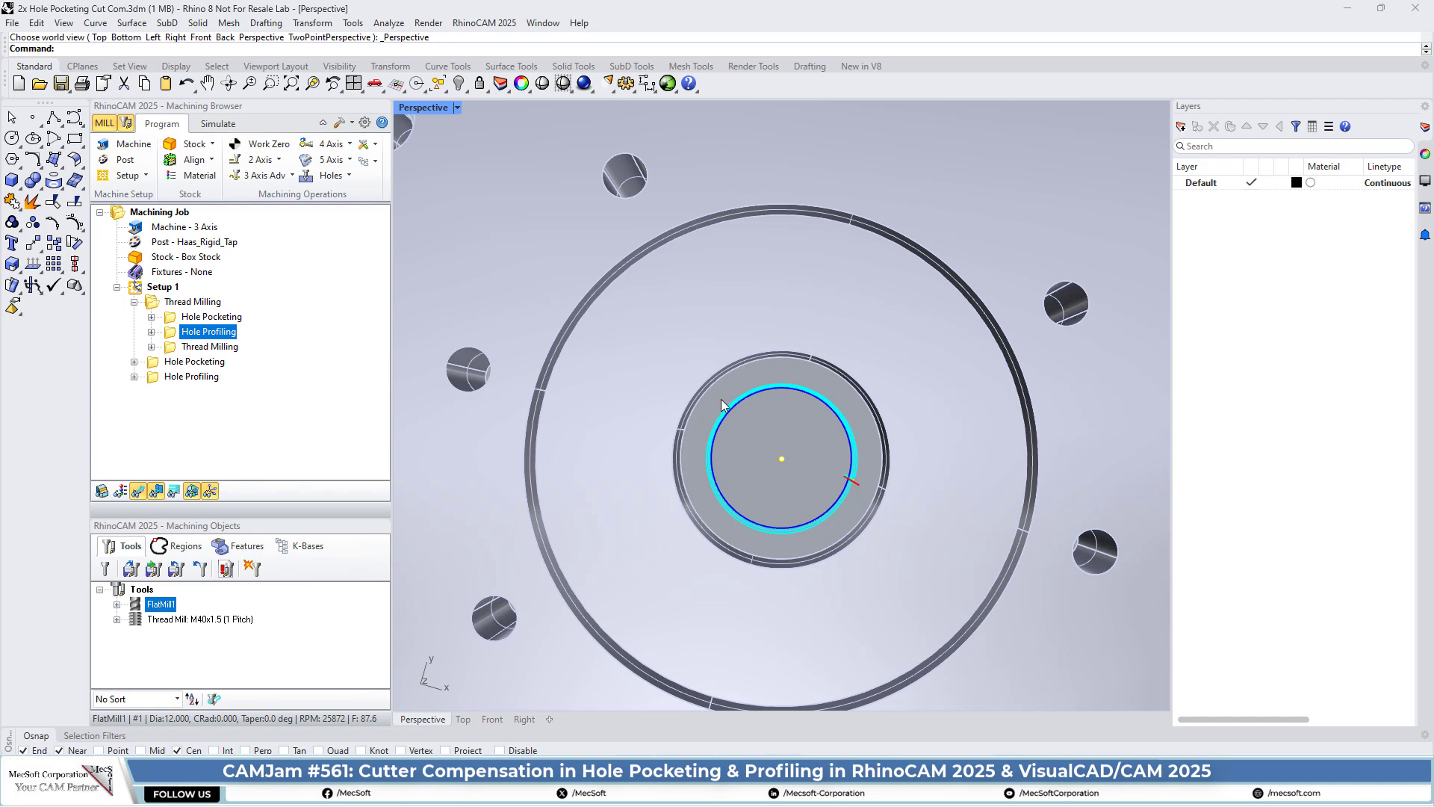
{"action": "right_click_drag", "start_coordinate": [746, 419], "coordinate": [735, 333]}
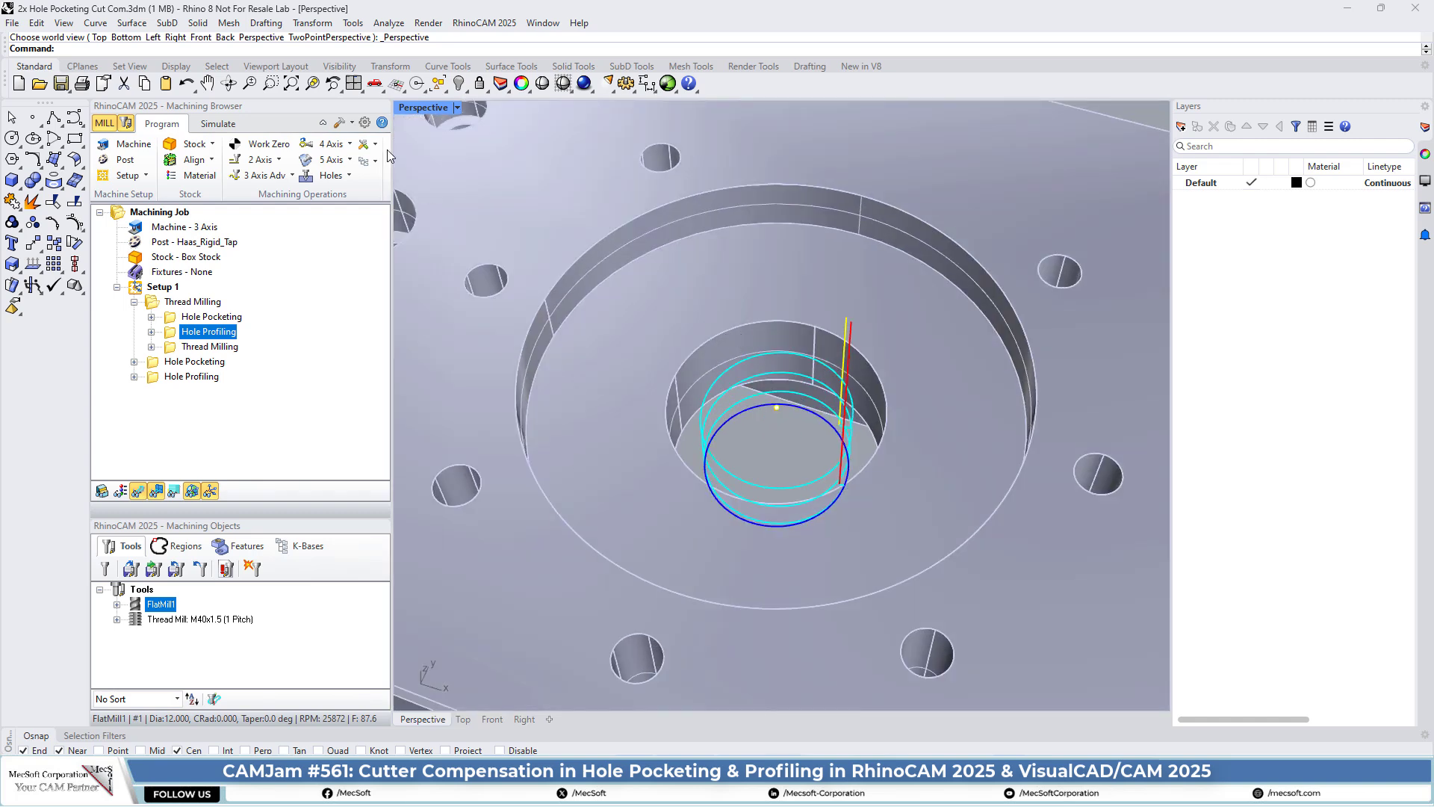
- Examine the helical Hole Profiling toolpath up close in the Front view using the X-Ray display mode
{"action": "left_click", "coordinate": [375, 83]}
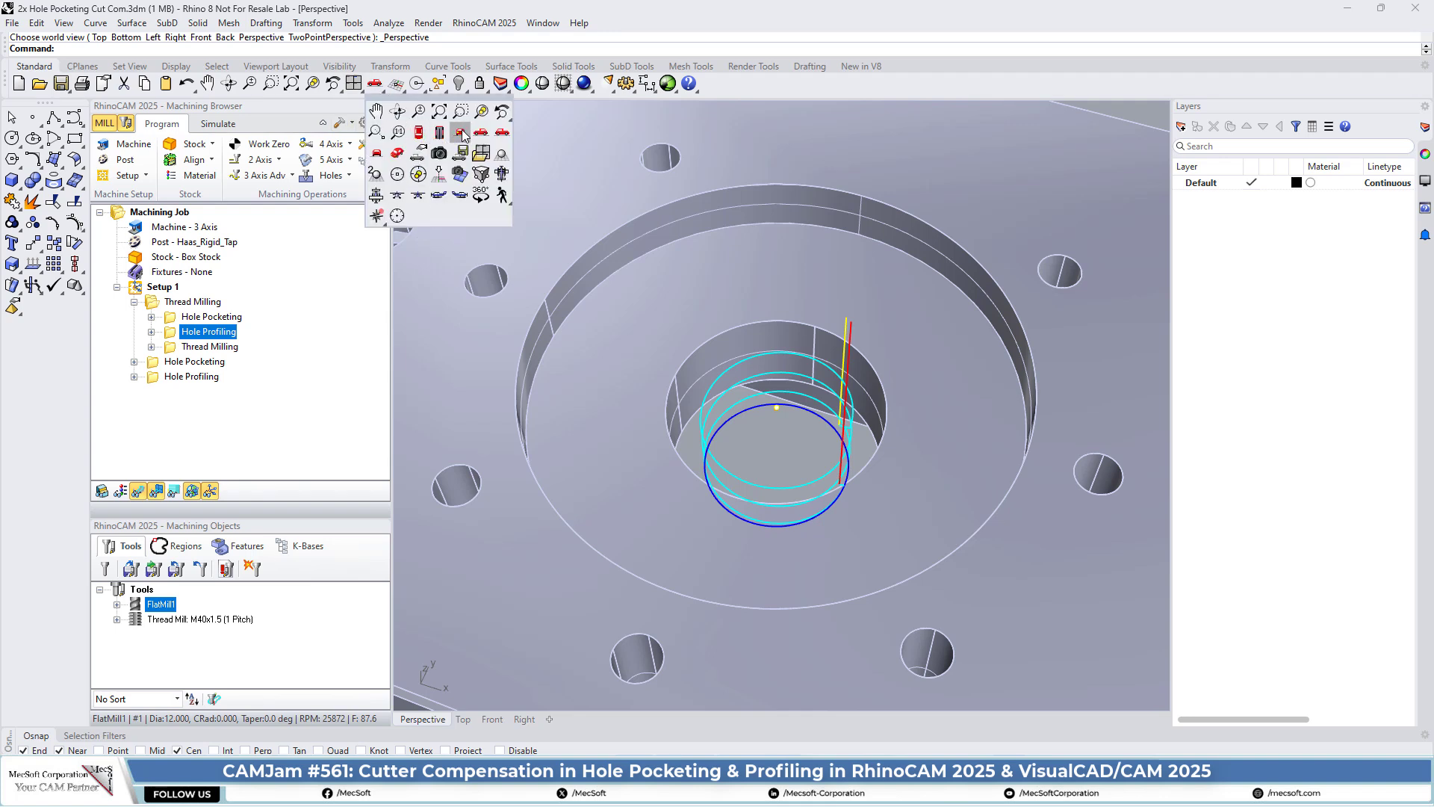
{"action": "left_click", "coordinate": [461, 133]}
{"action": "scroll", "coordinate": [834, 356], "scroll_direction": "up", "scroll_amount": 2}
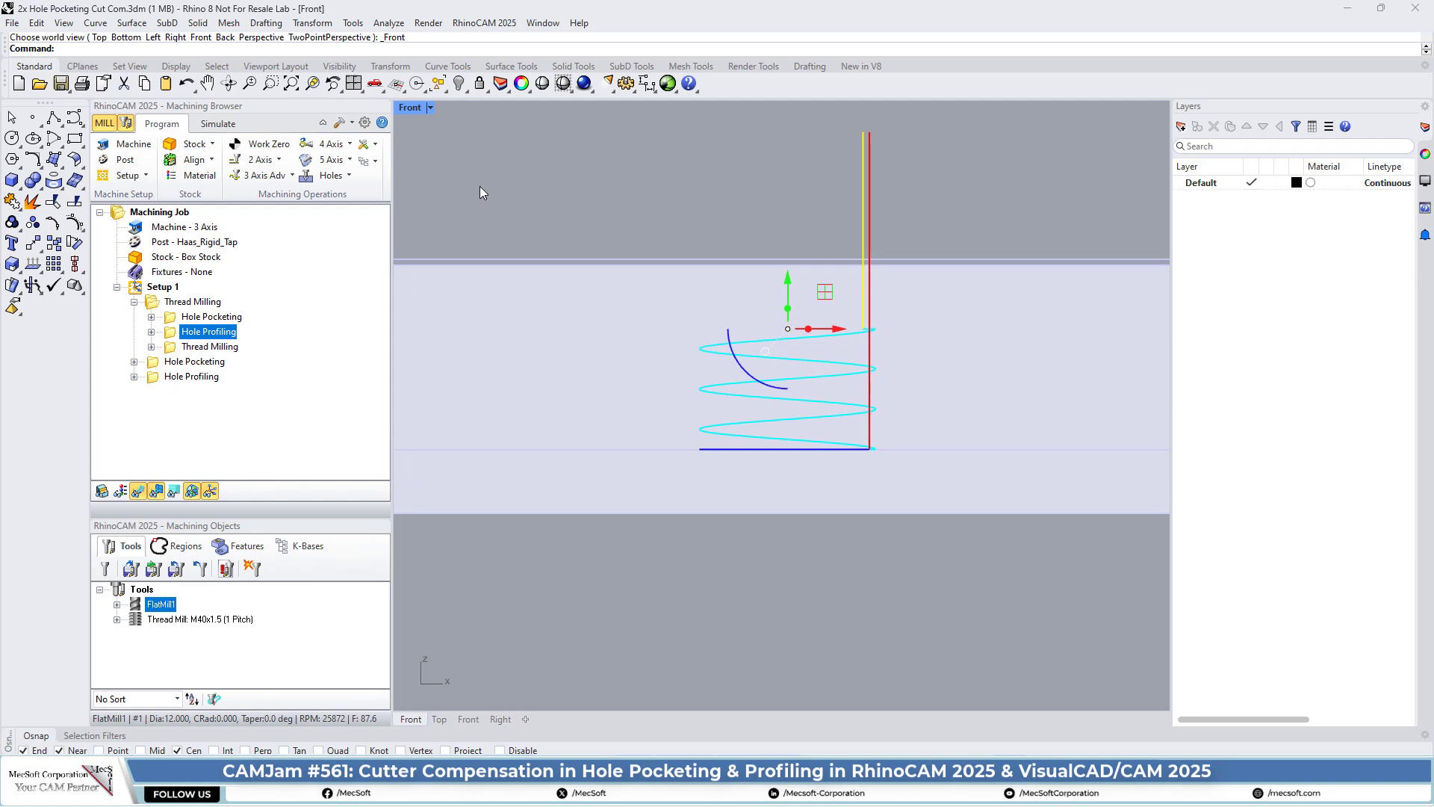
{"action": "left_click", "coordinate": [572, 91]}
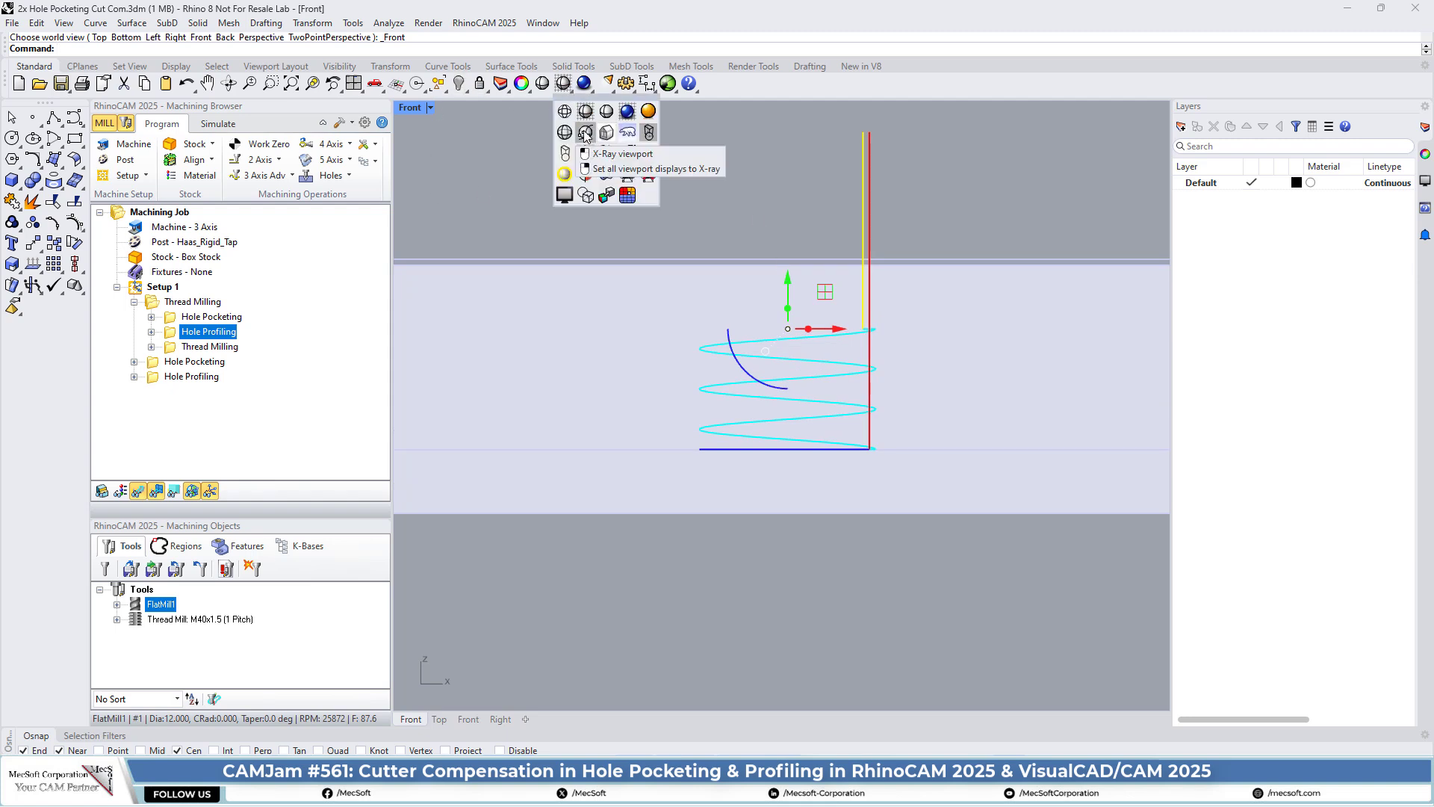
{"action": "left_click", "coordinate": [585, 135]}
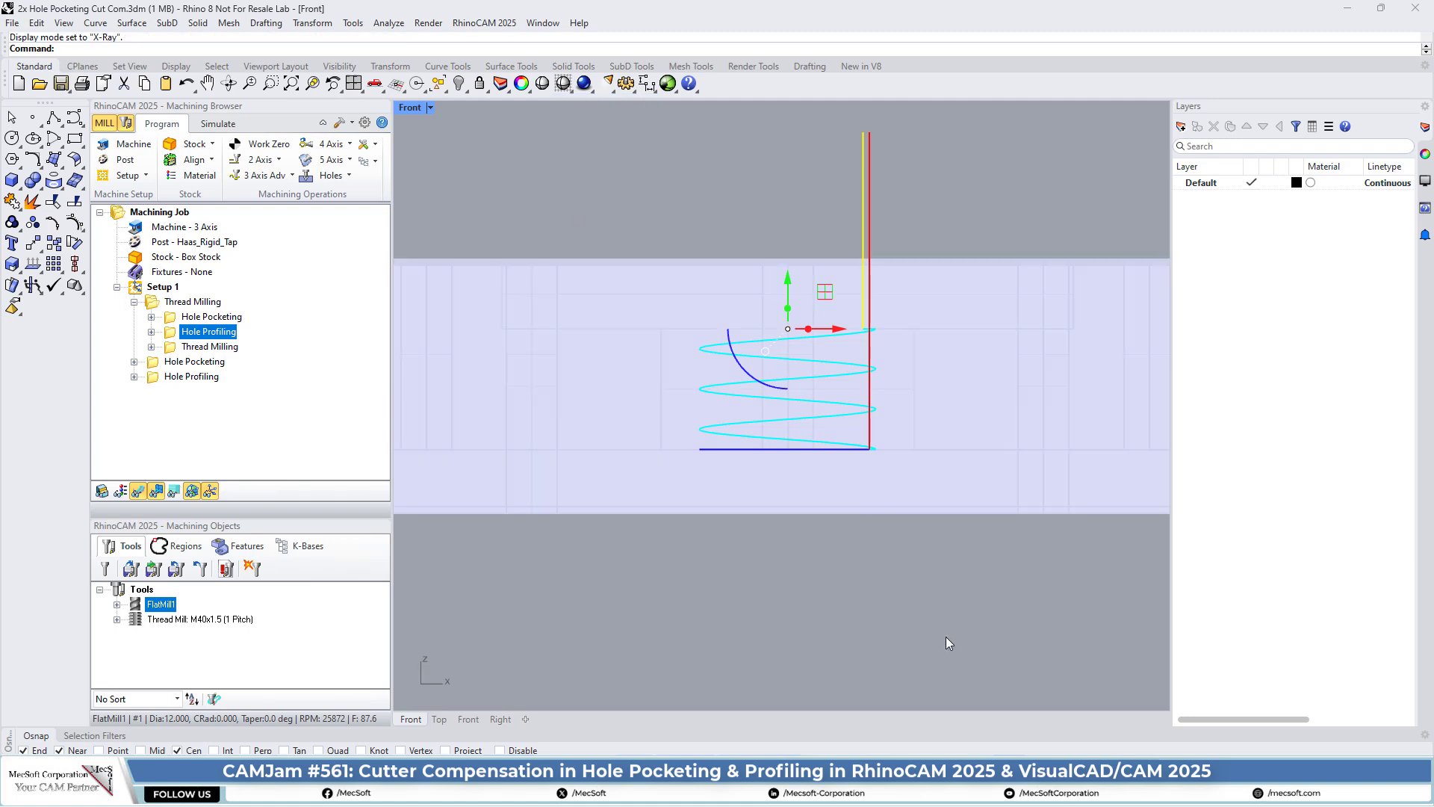
{"action": "scroll", "coordinate": [782, 306], "scroll_direction": "up", "scroll_amount": 3}
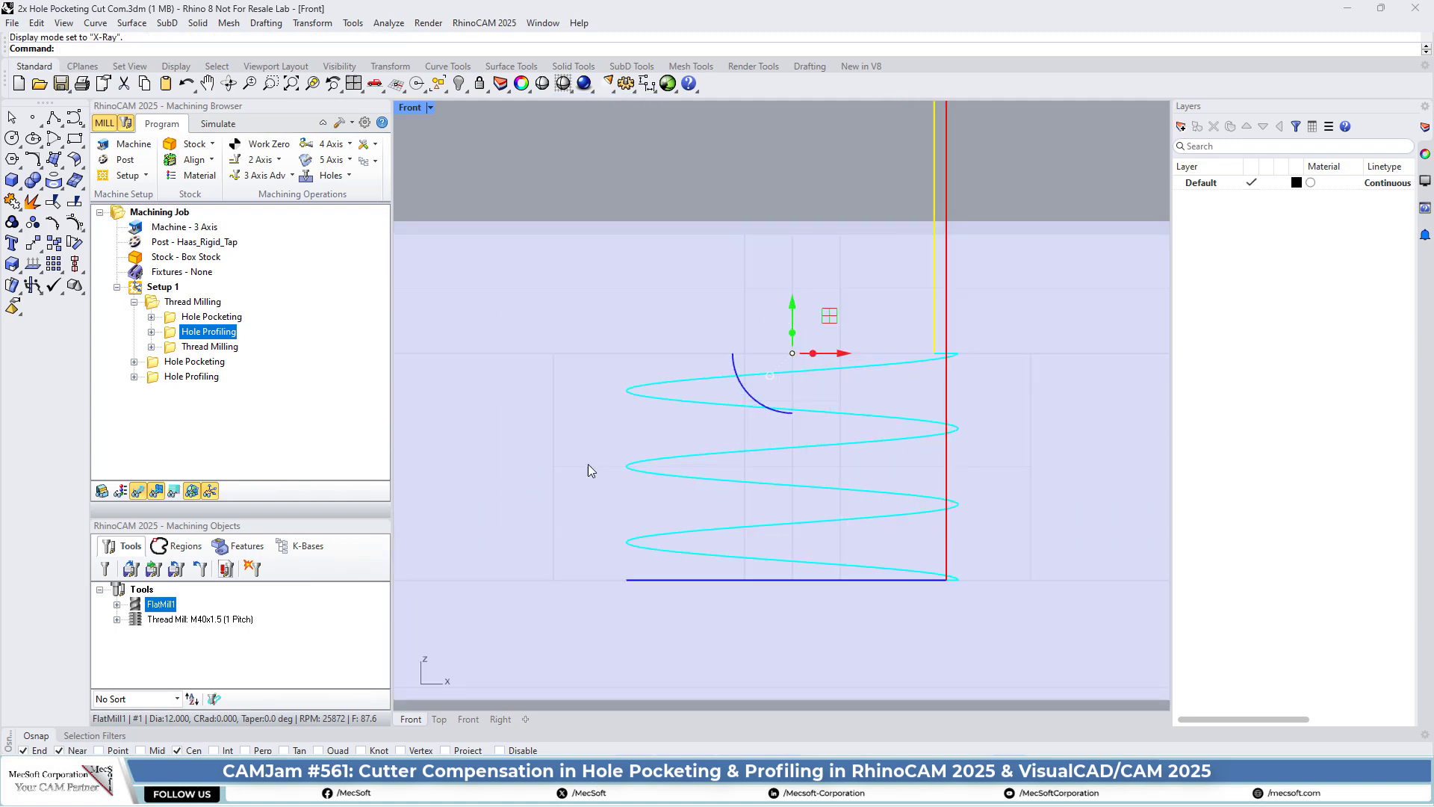